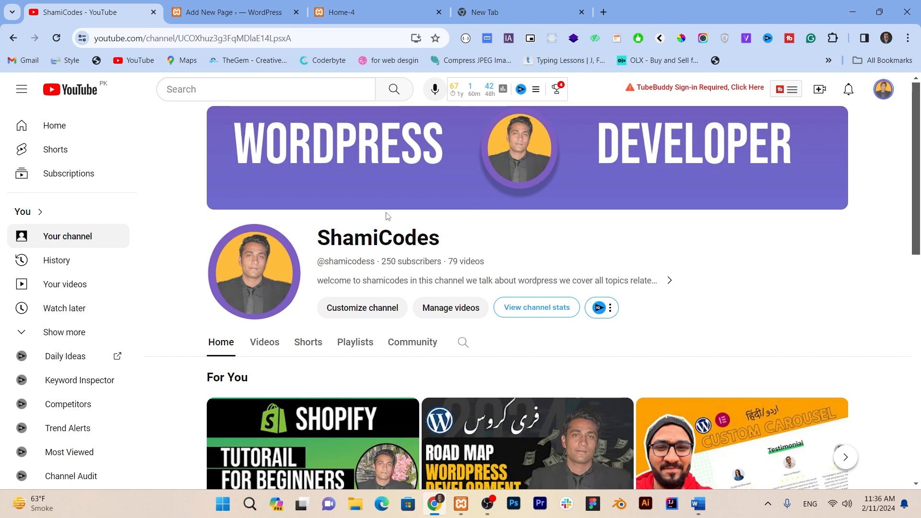
# Step: Switch to the Home-4 page and open it for editing with Elementor
pyautogui.hotkey('ctrl', '3')
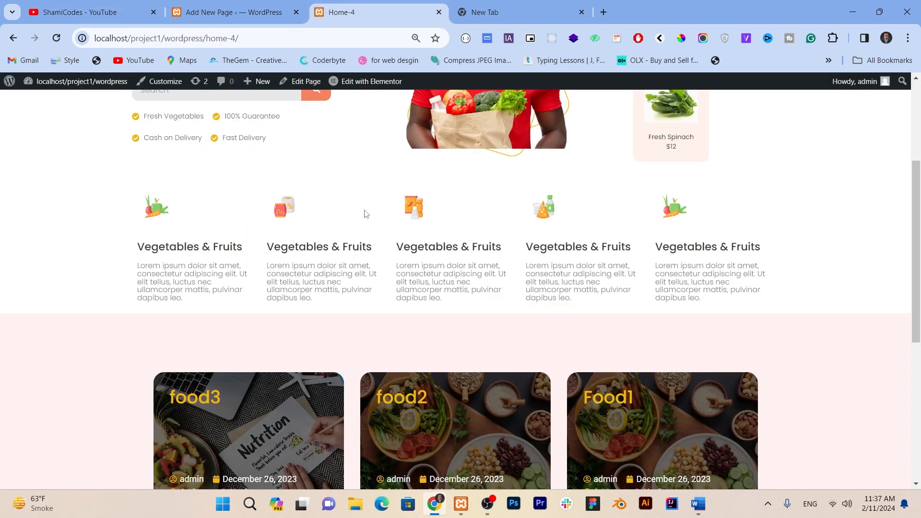
pyautogui.scroll(-5, 367, 204)
pyautogui.scroll(10, 360, 182)
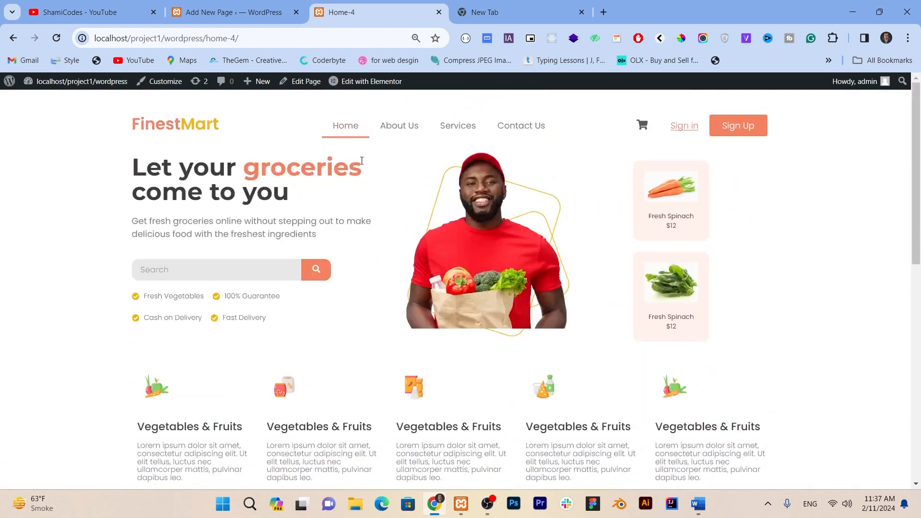
pyautogui.click(365, 81)
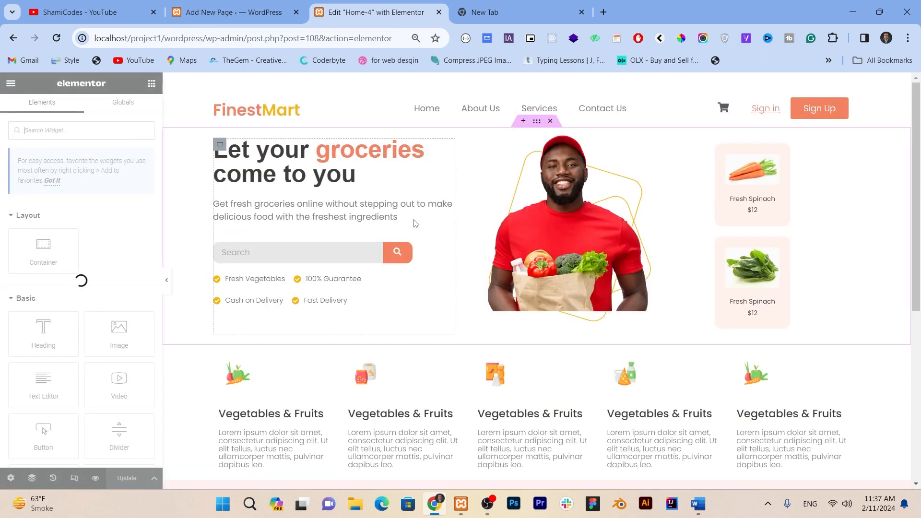
# Step: Delete the section holding the food post cards and add a single vertical-direction container in its place
pyautogui.scroll(-6, 405, 209)
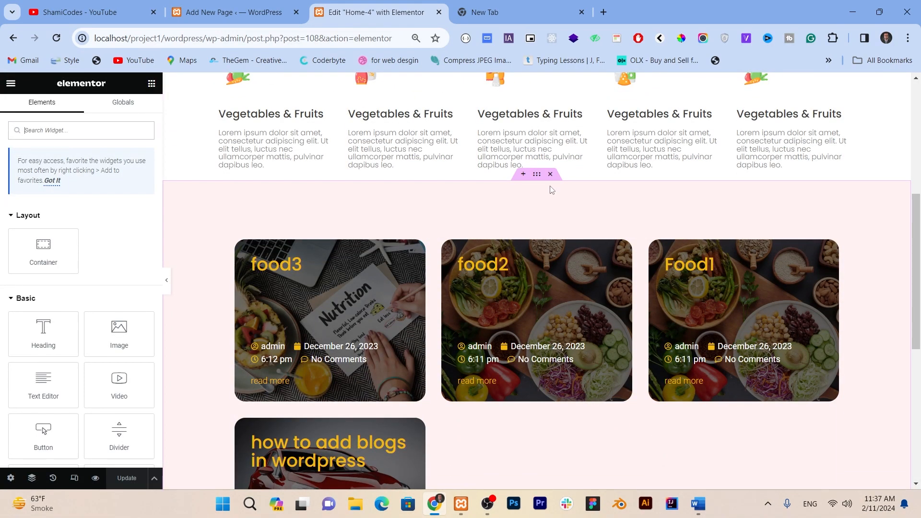
pyautogui.click(551, 174)
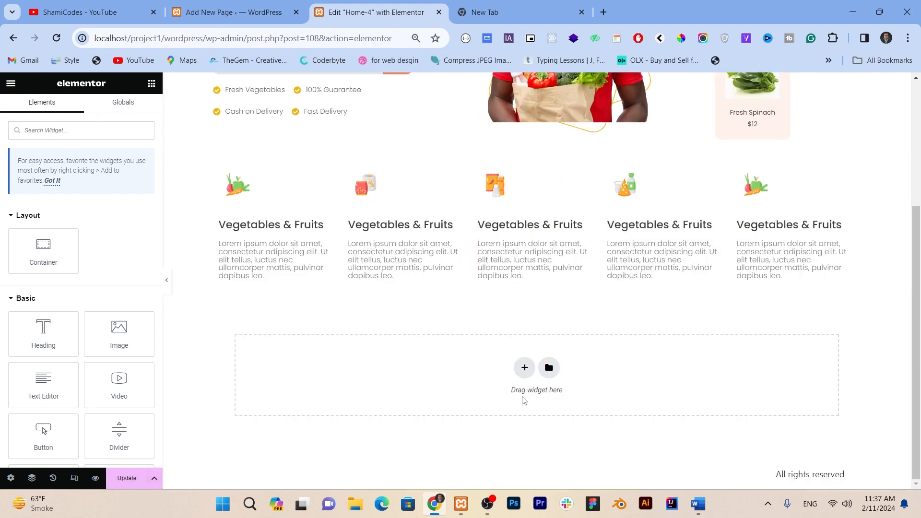
pyautogui.click(525, 367)
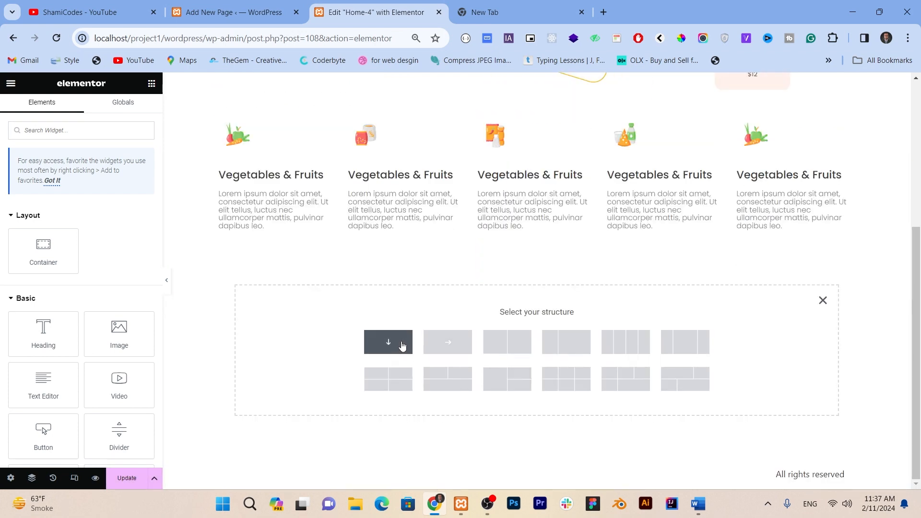
pyautogui.click(402, 345)
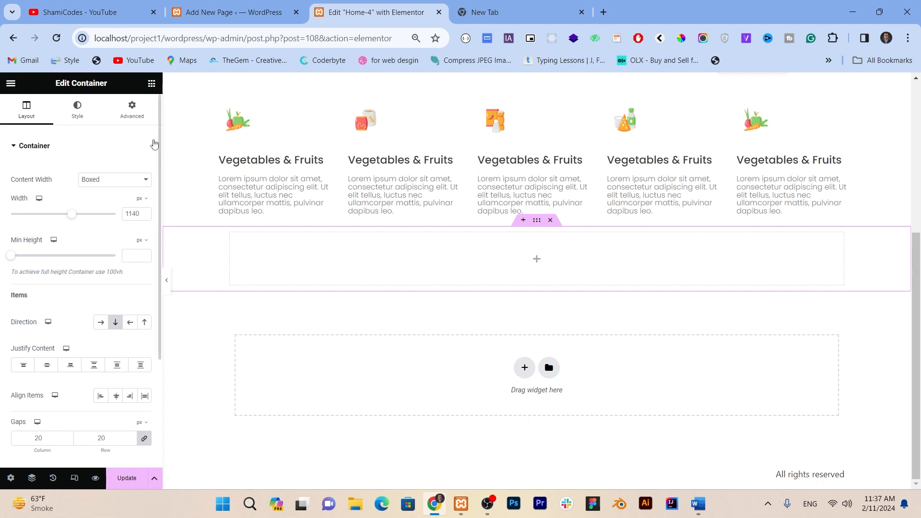
# Step: Nest a second container inside the new empty container
pyautogui.click(150, 84)
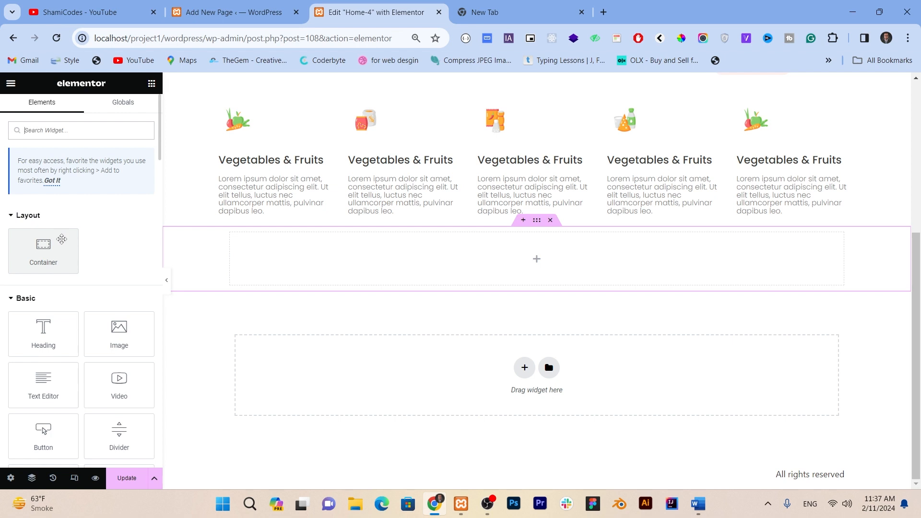
pyautogui.moveTo(61, 239); pyautogui.dragTo(158, 245)
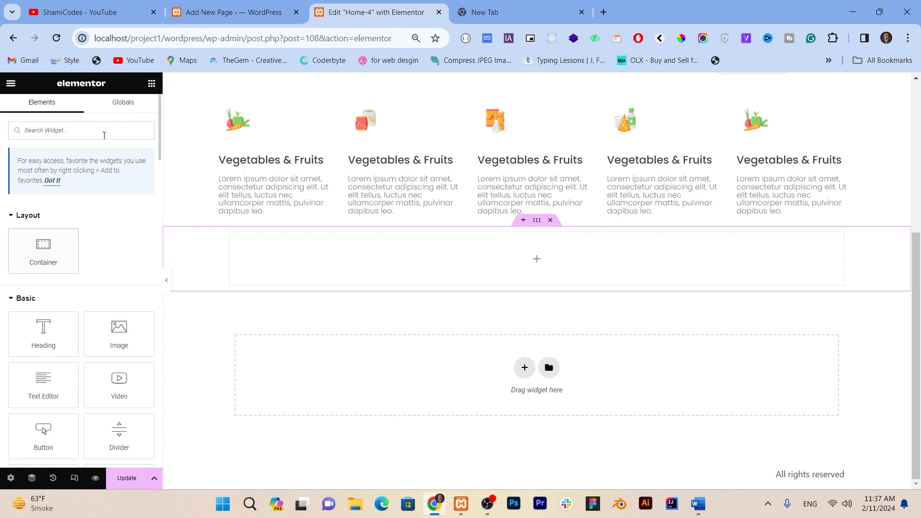
pyautogui.moveTo(53, 247); pyautogui.dragTo(312, 244)
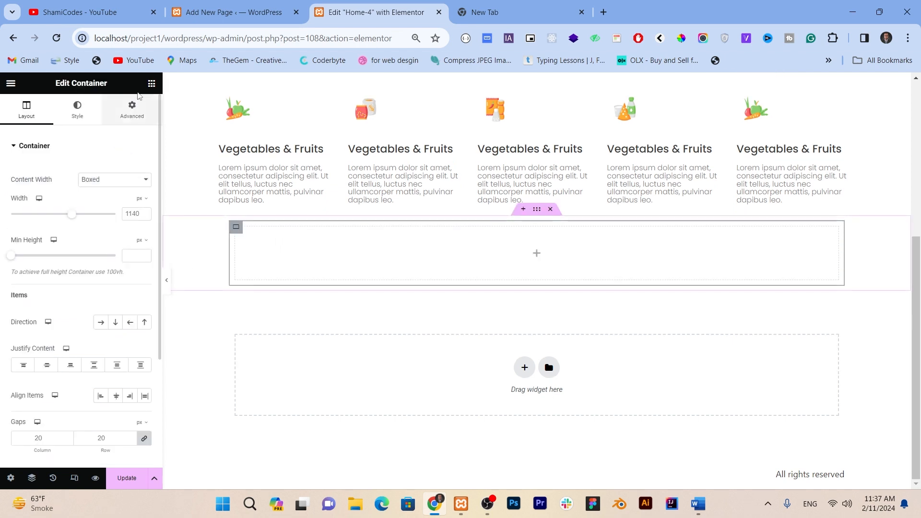
# Step: Search the widgets for "loop" and place a Loop Grid in the nested container
pyautogui.click(151, 84)
pyautogui.click(102, 129)
pyautogui.write('loop')
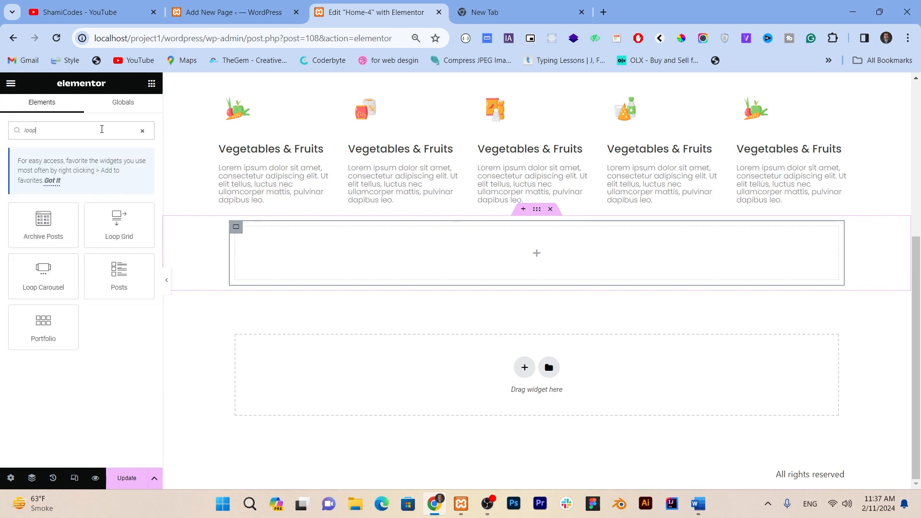
pyautogui.moveTo(139, 213); pyautogui.dragTo(316, 245)
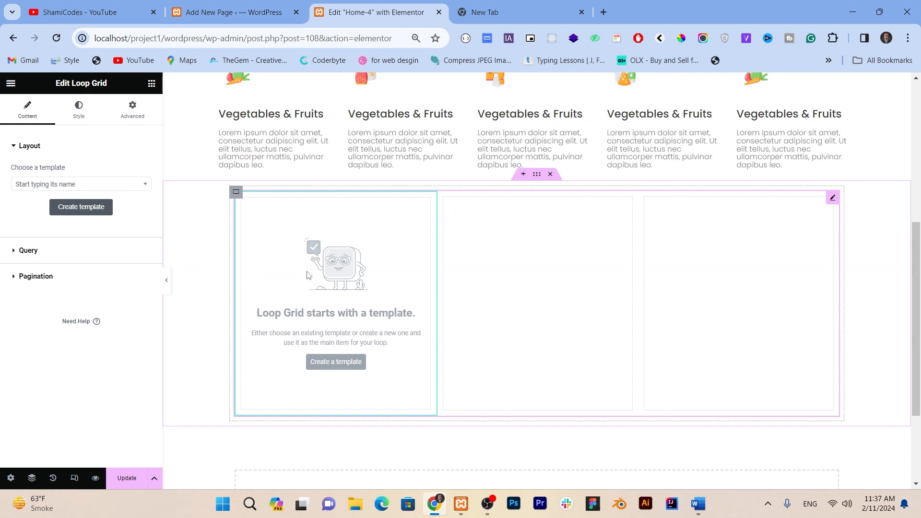
# Step: Create a new template for the Loop Grid and save the page changes
pyautogui.scroll(-1, 330, 265)
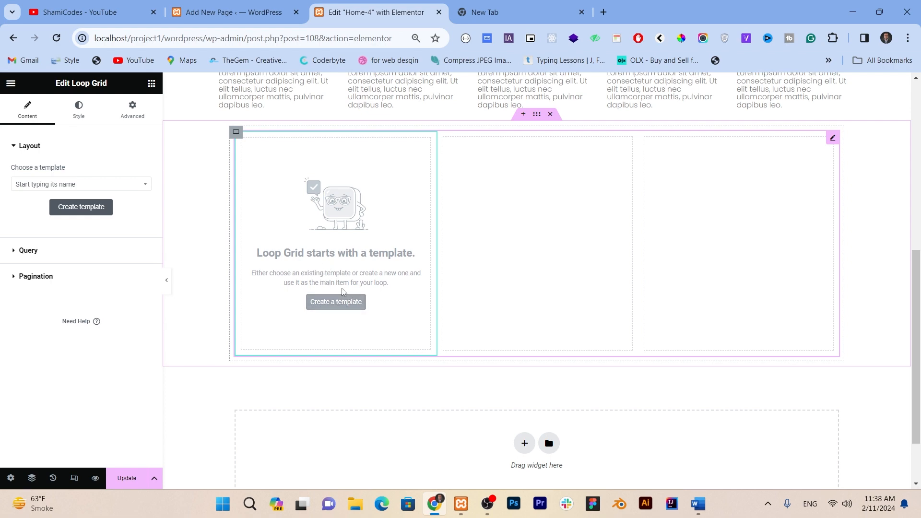
pyautogui.click(335, 302)
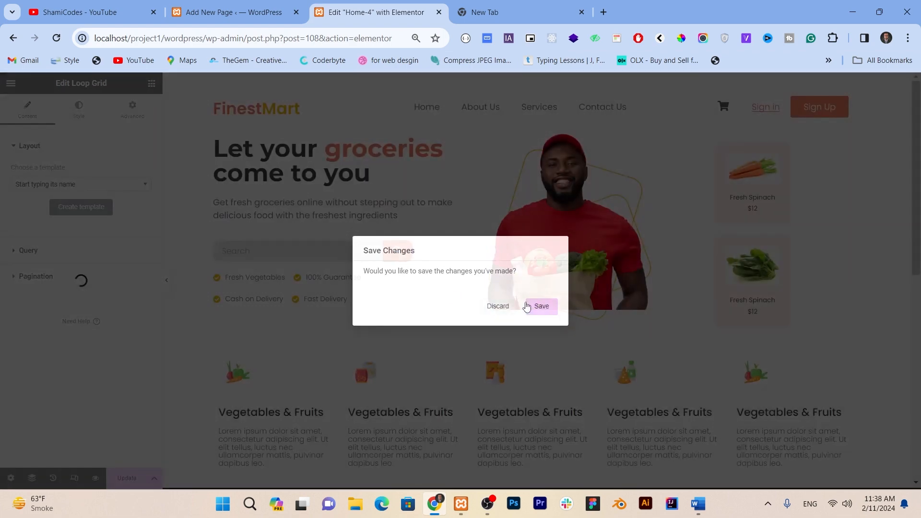
pyautogui.click(527, 307)
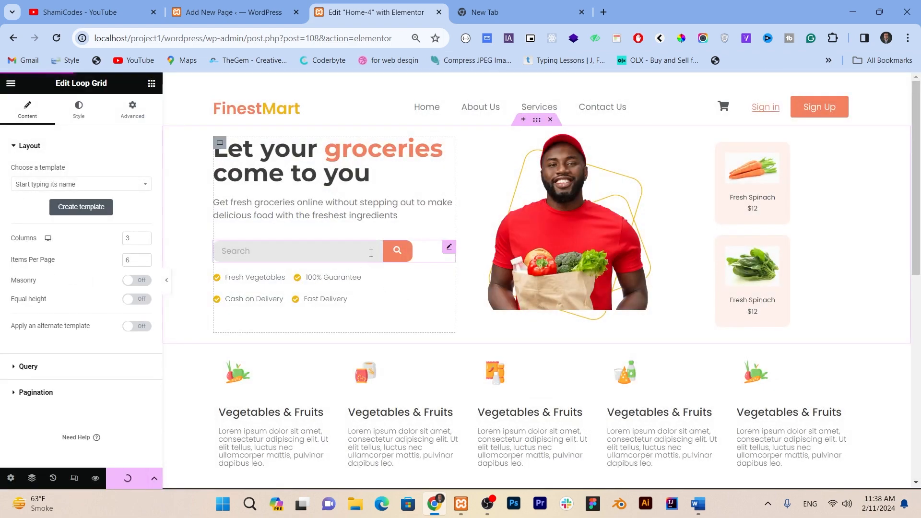
# Step: Add a single vertical-direction container to the empty loop item template
pyautogui.scroll(-3, 373, 244)
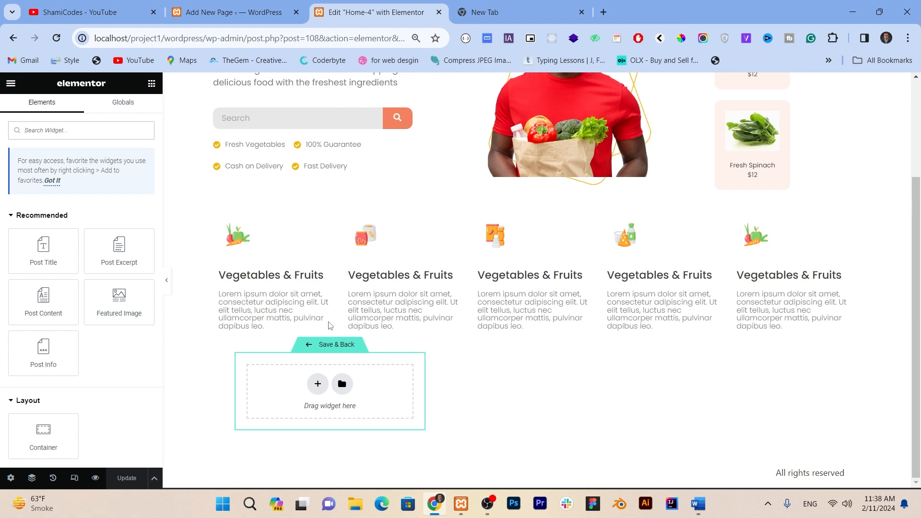
pyautogui.click(318, 383)
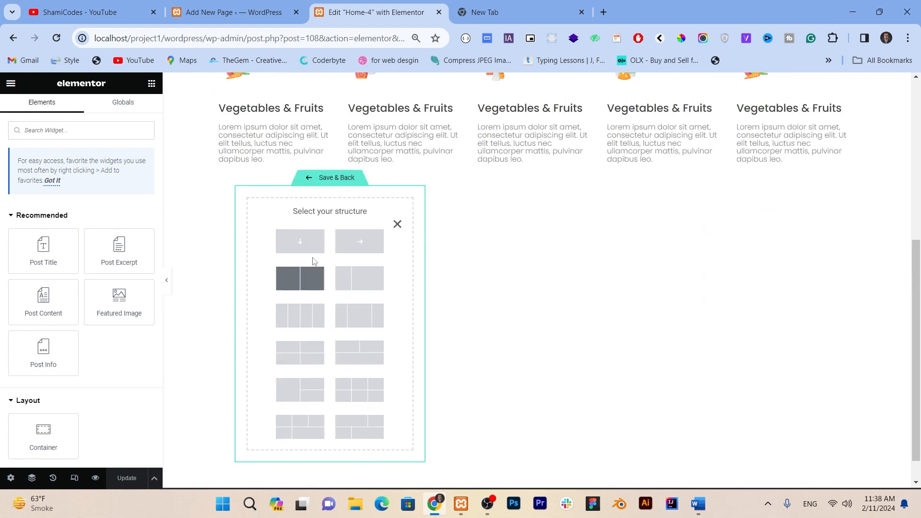
pyautogui.click(307, 242)
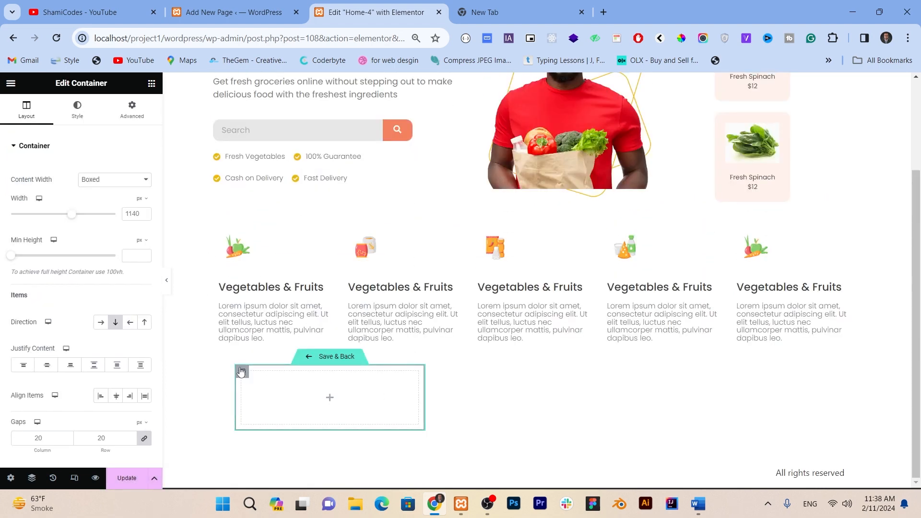
# Step: Give the loop item container a classic background using the dynamic Featured Image
pyautogui.click(77, 110)
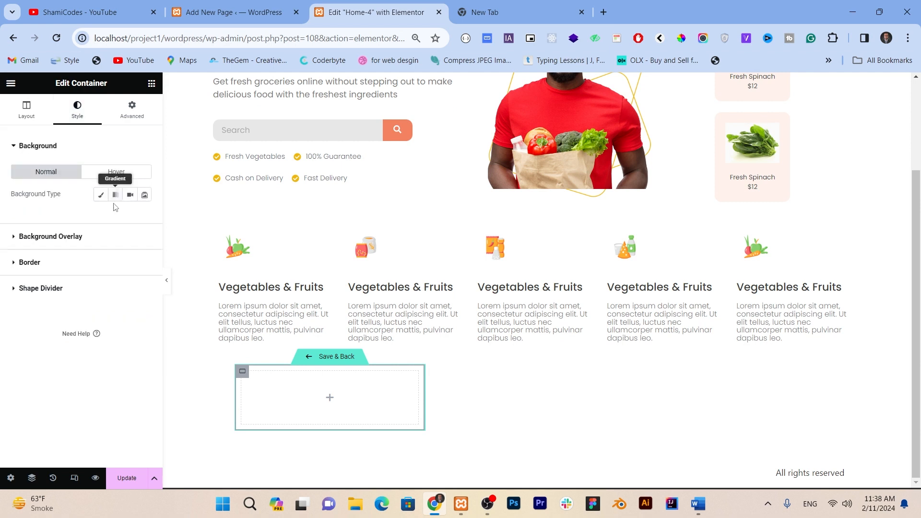
pyautogui.click(101, 194)
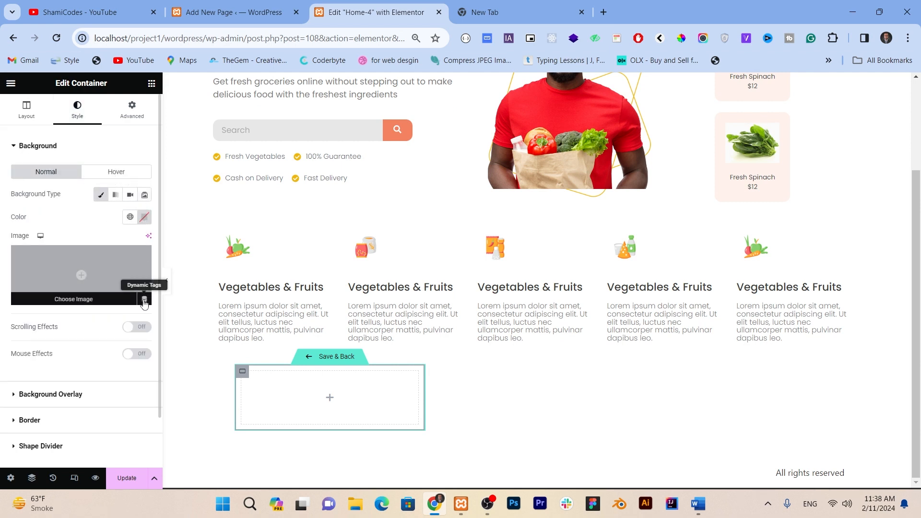
pyautogui.click(144, 300)
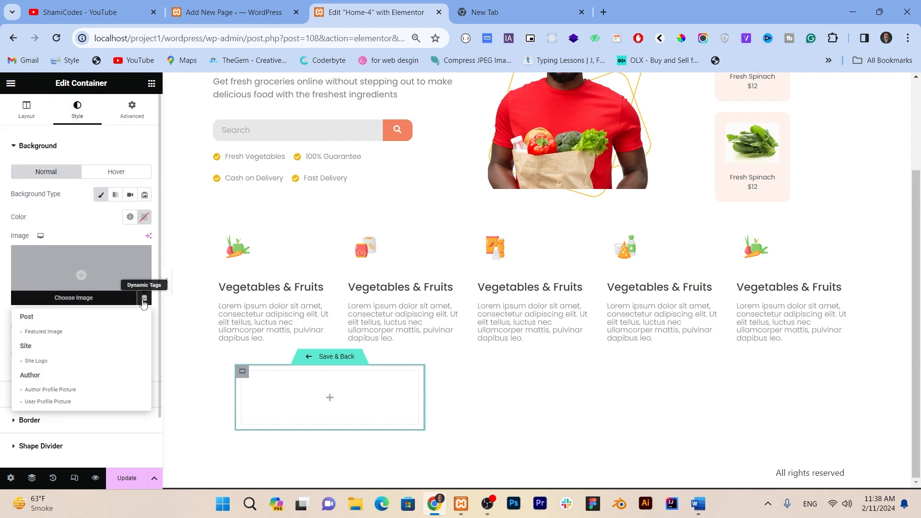
pyautogui.click(84, 331)
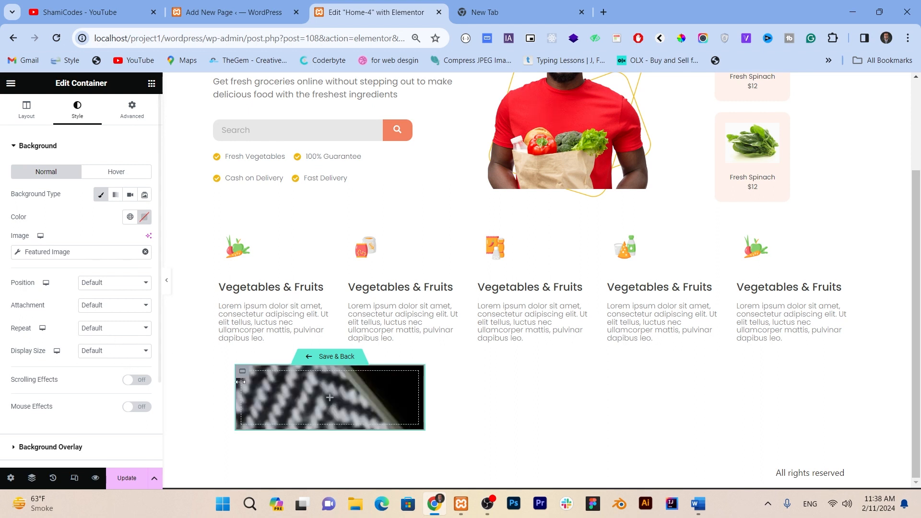
# Step: Set the background image's position to Center Center, repeat to No-repeat and display size to Cover
pyautogui.click(97, 287)
pyautogui.click(98, 307)
pyautogui.click(96, 328)
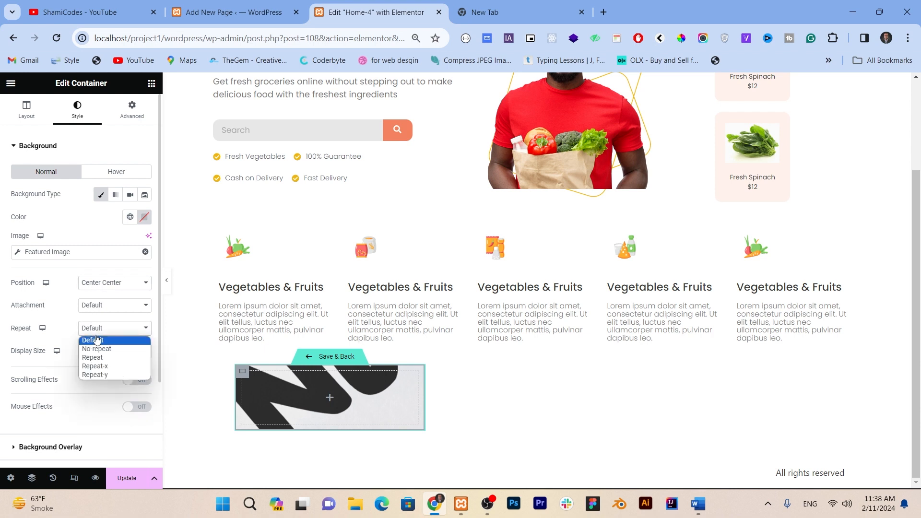
pyautogui.click(98, 349)
pyautogui.scroll(-1, 102, 353)
pyautogui.click(107, 291)
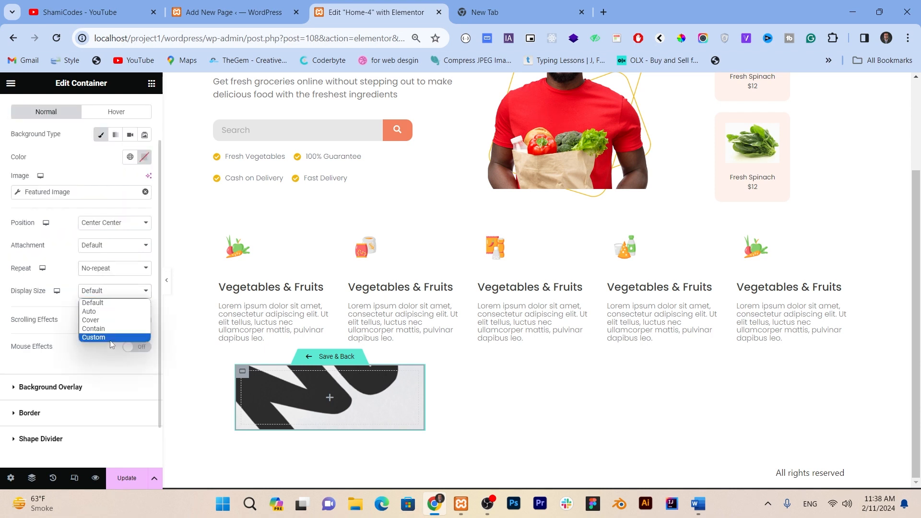
pyautogui.click(111, 322)
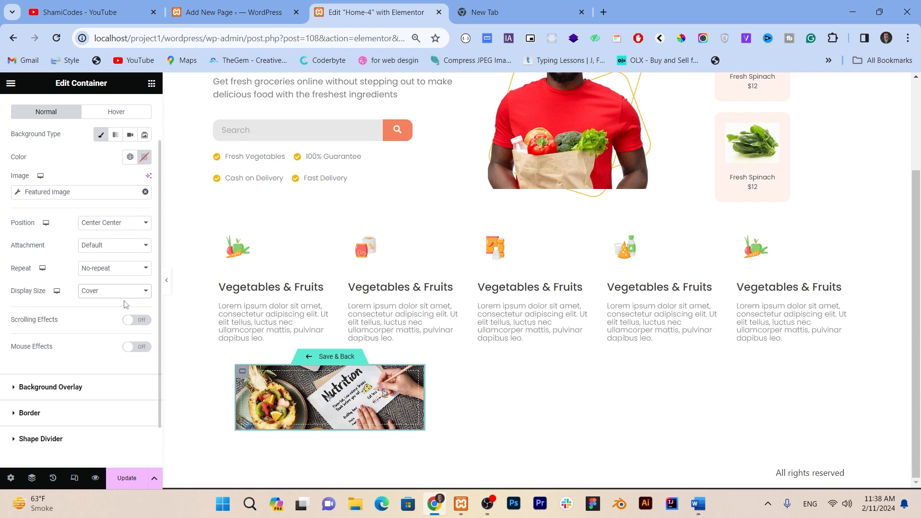
# Step: Set the loop item container's minimum height to 300 px and its padding to 10 px on all sides
pyautogui.scroll(1, 45, 148)
pyautogui.click(33, 120)
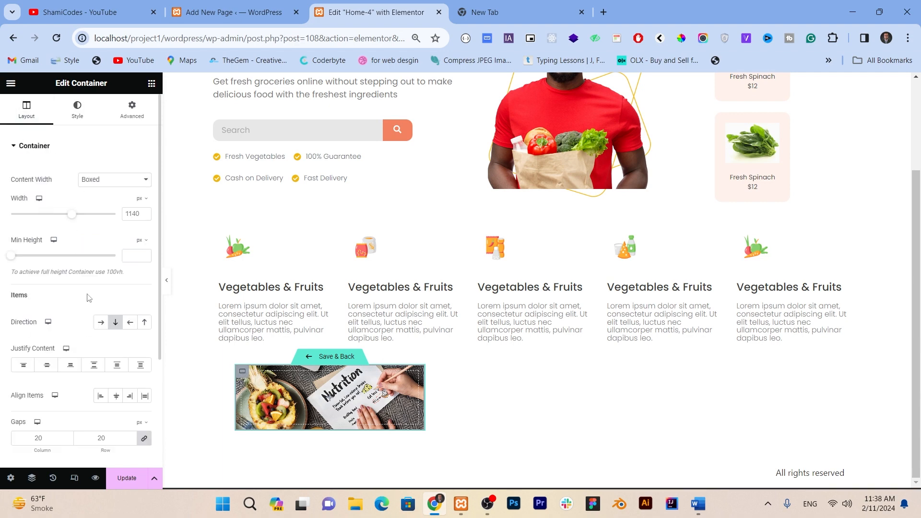
pyautogui.click(128, 256)
pyautogui.write('300')
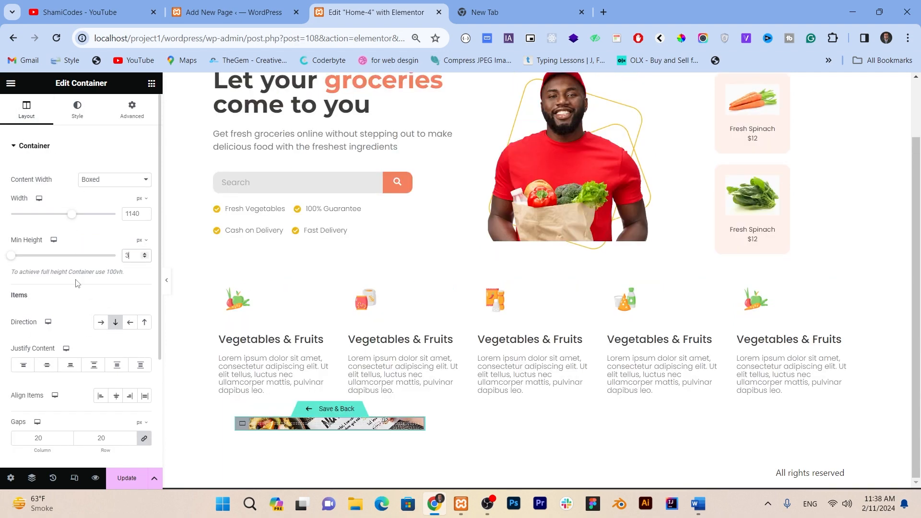
pyautogui.click(132, 111)
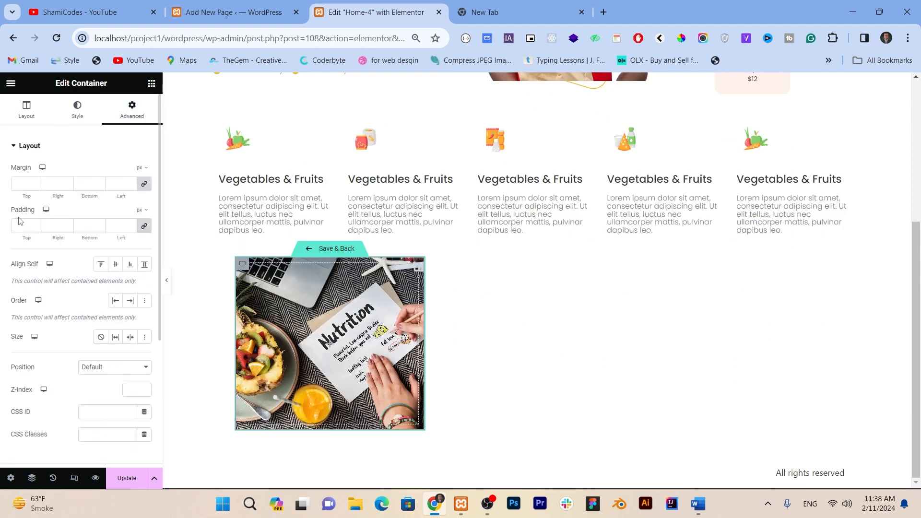
pyautogui.click(21, 227)
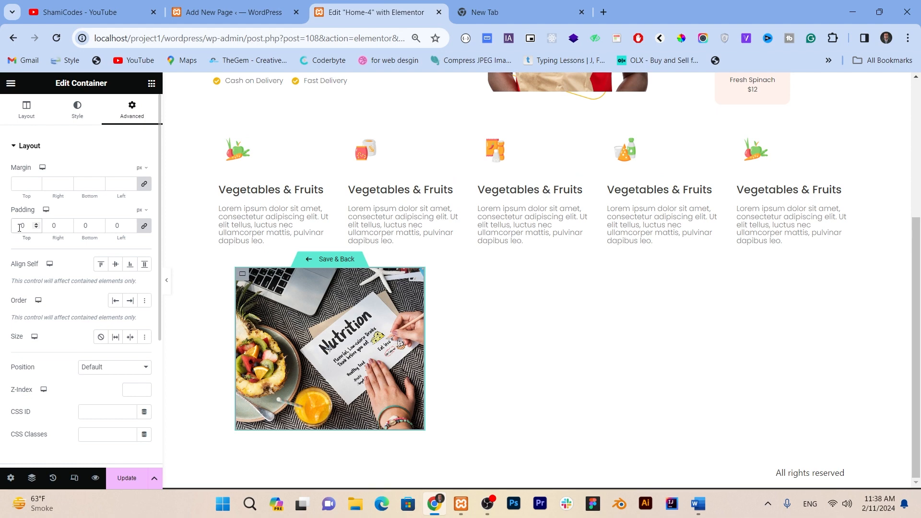
pyautogui.write('1')
# Step: Set the loop item container's border radius to 20 px on all corners
pyautogui.click(77, 112)
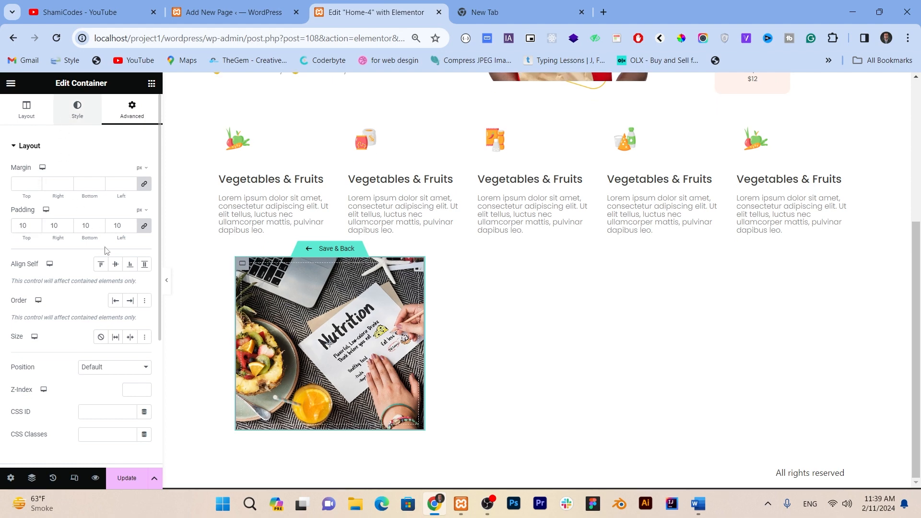
pyautogui.scroll(-3, 104, 250)
pyautogui.click(22, 366)
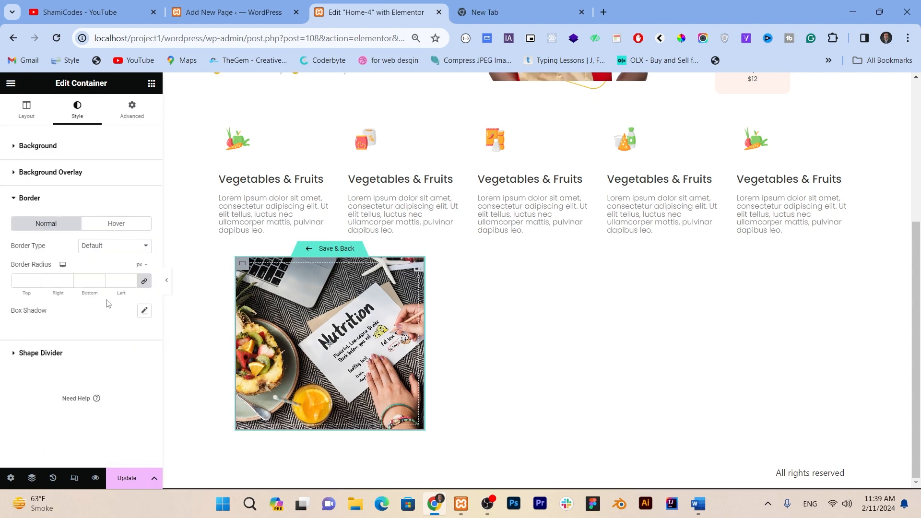
pyautogui.click(30, 281)
pyautogui.write('20')
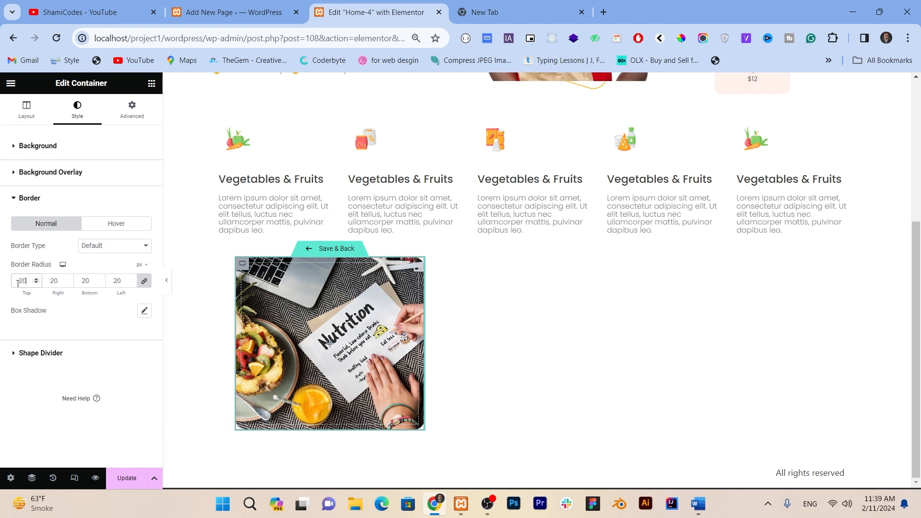
# Step: Add a box shadow to the loop item container with the color rgba(171, 171, 171, 0.5)
pyautogui.click(143, 313)
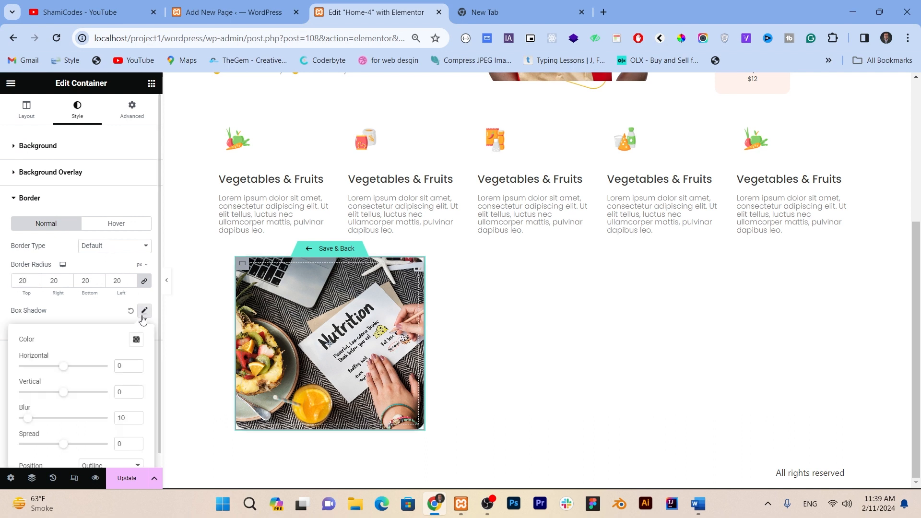
pyautogui.click(136, 339)
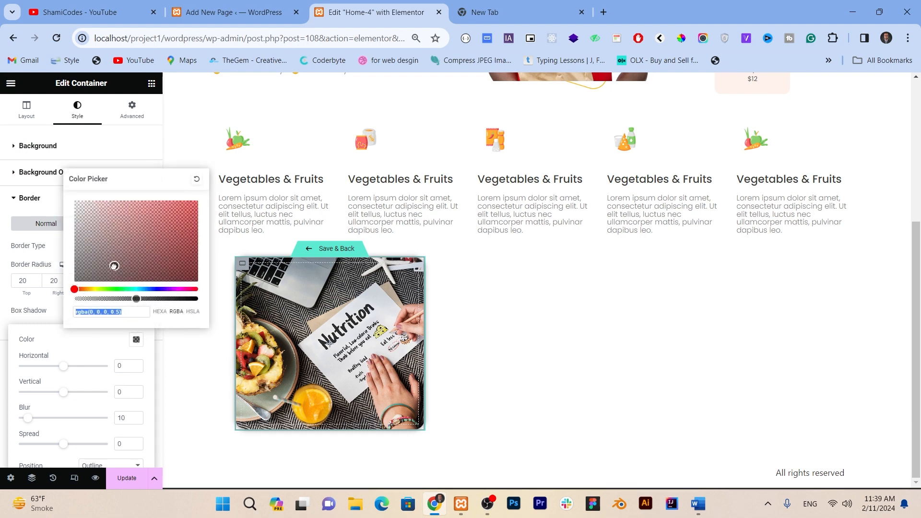
pyautogui.click(48, 232)
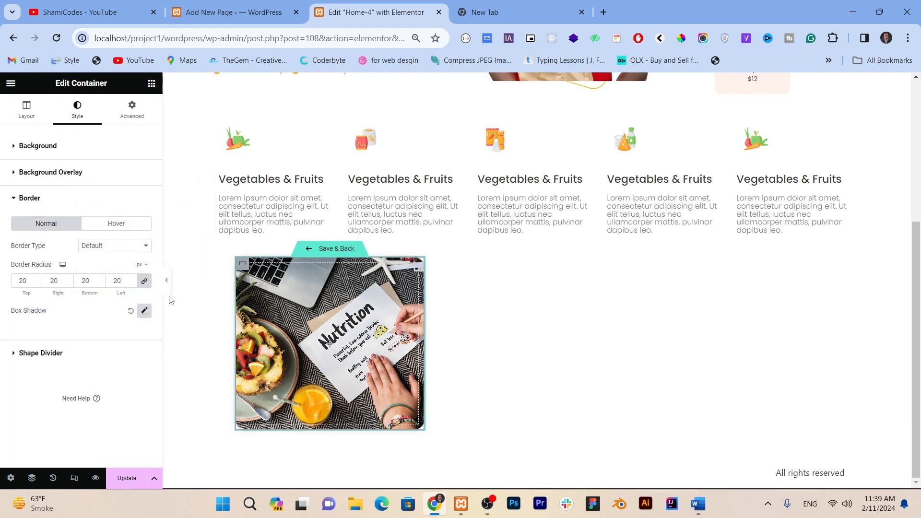
# Step: Nest a new container inside the loop item container and duplicate it below the first
pyautogui.click(164, 288)
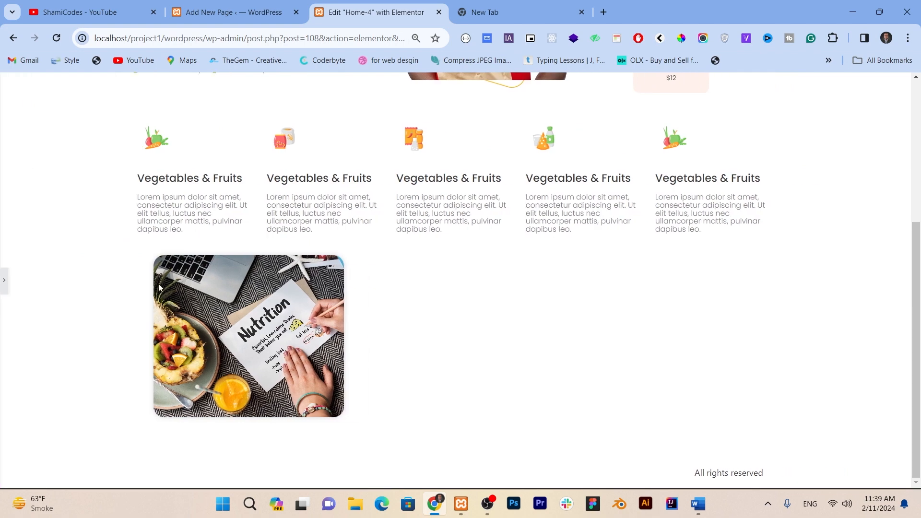
pyautogui.click(3, 283)
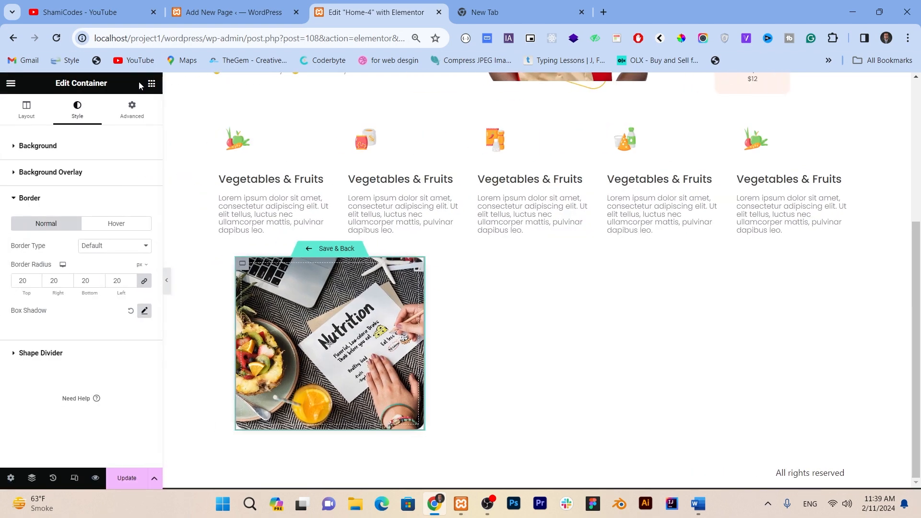
pyautogui.click(151, 83)
pyautogui.scroll(-2, 64, 285)
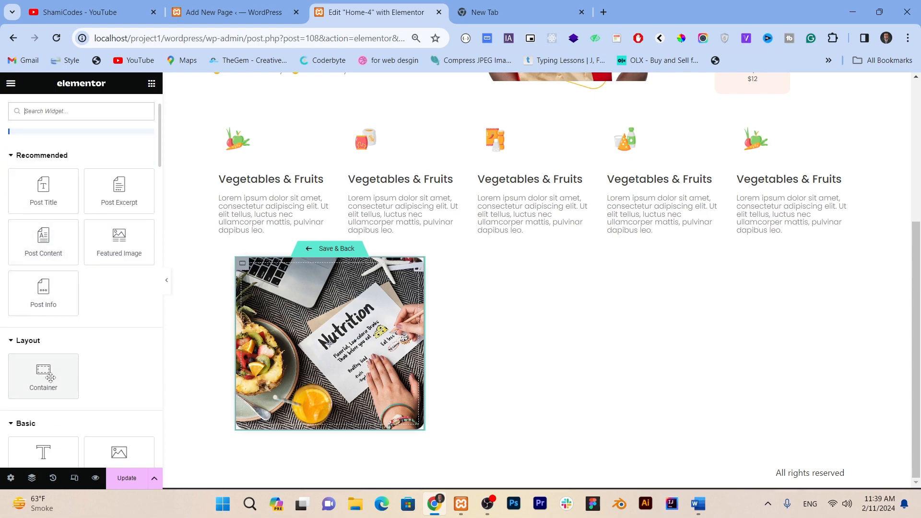
pyautogui.moveTo(43, 373); pyautogui.dragTo(297, 317)
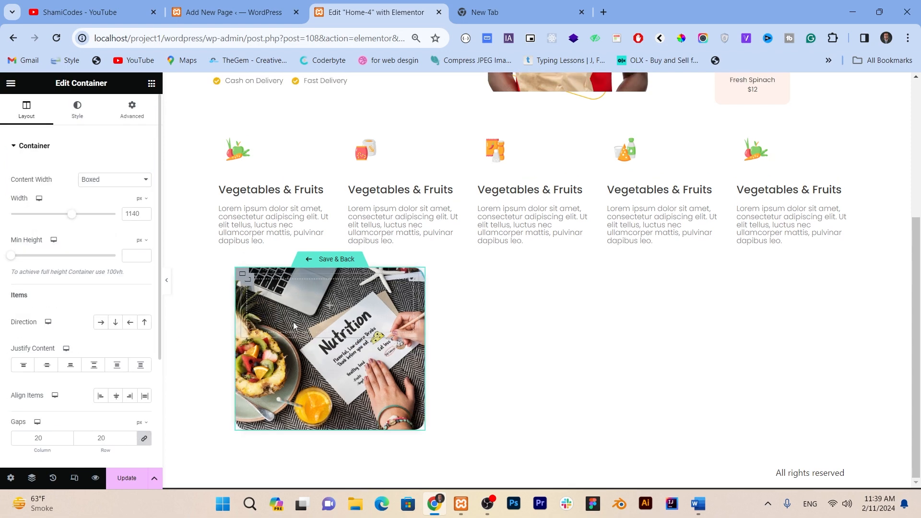
pyautogui.click(151, 83)
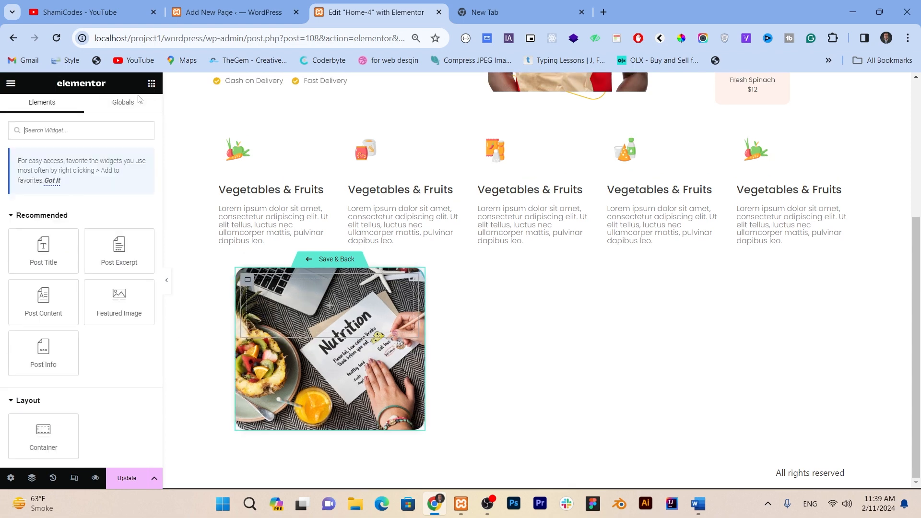
pyautogui.rightClick(253, 291)
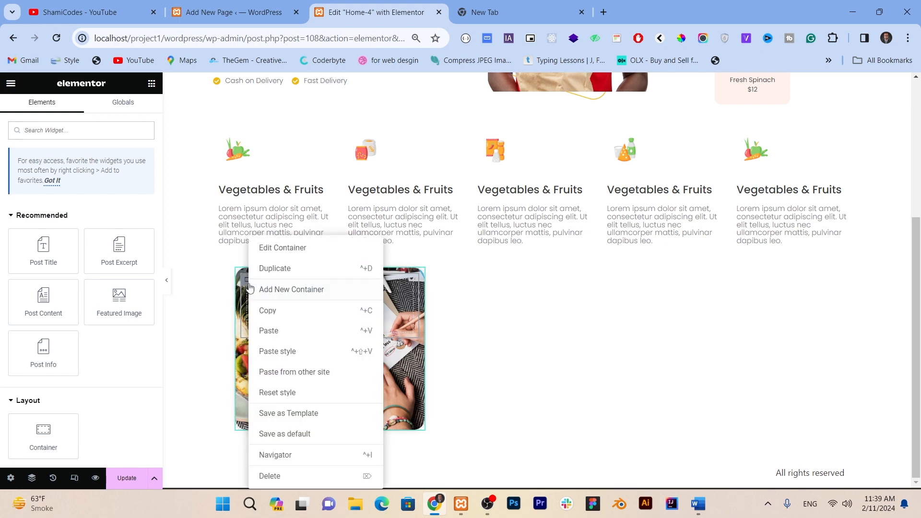
pyautogui.click(269, 268)
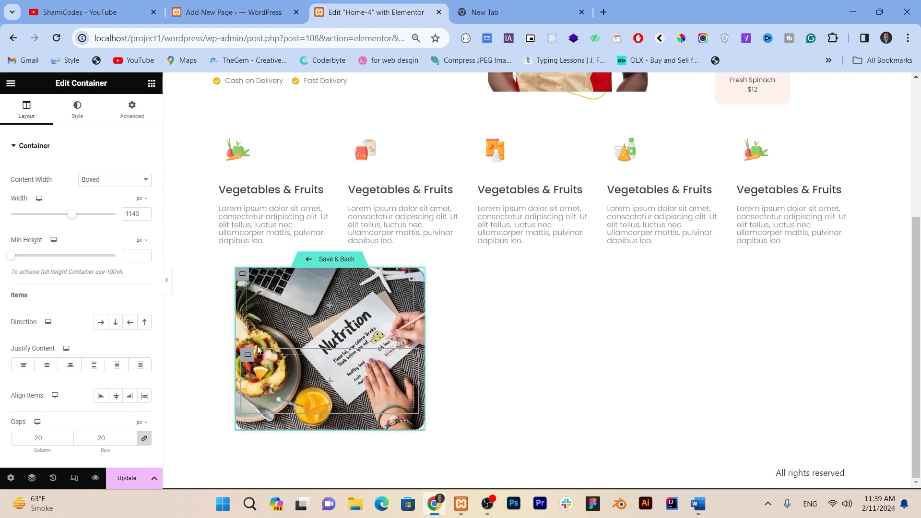
# Step: Add a Post Title widget to the upper inner container of the card and open its style settings
pyautogui.click(152, 83)
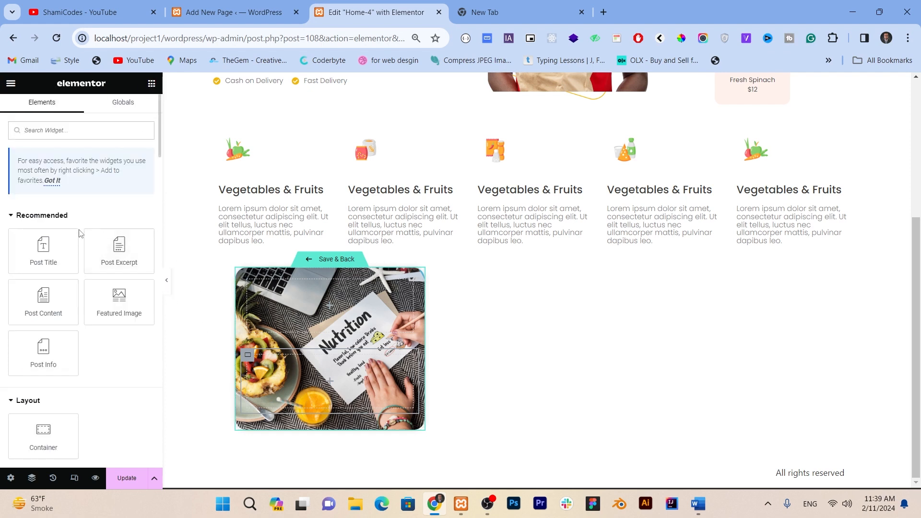
pyautogui.moveTo(53, 251); pyautogui.dragTo(355, 297)
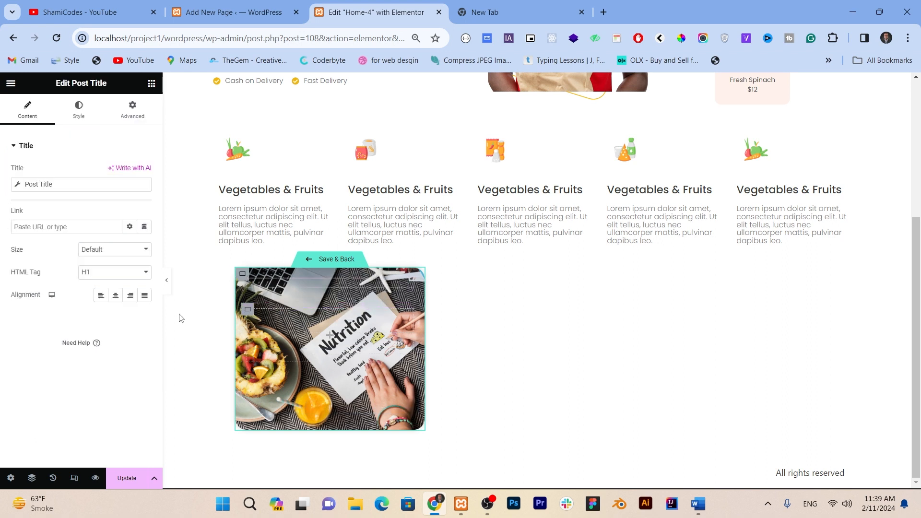
pyautogui.click(76, 114)
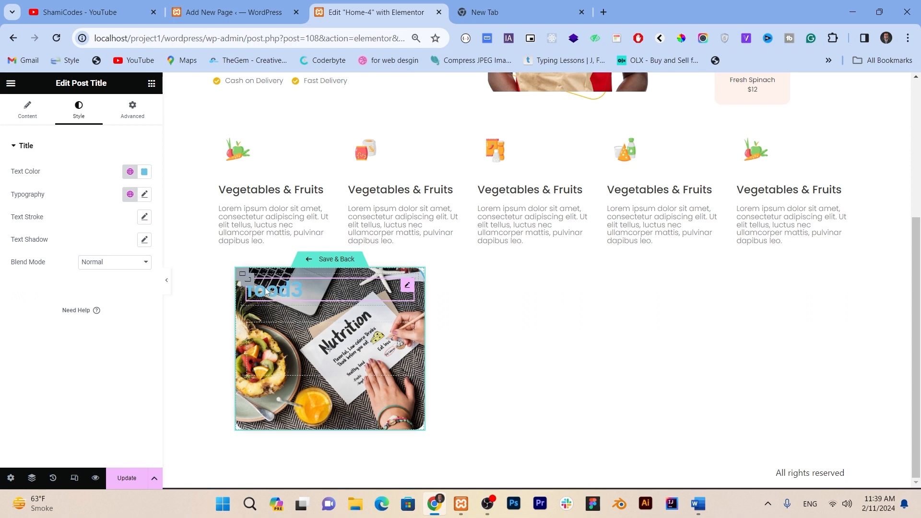
# Step: Give the outer loop item container a black classic background overlay with an opacity of 0.57
pyautogui.click(241, 276)
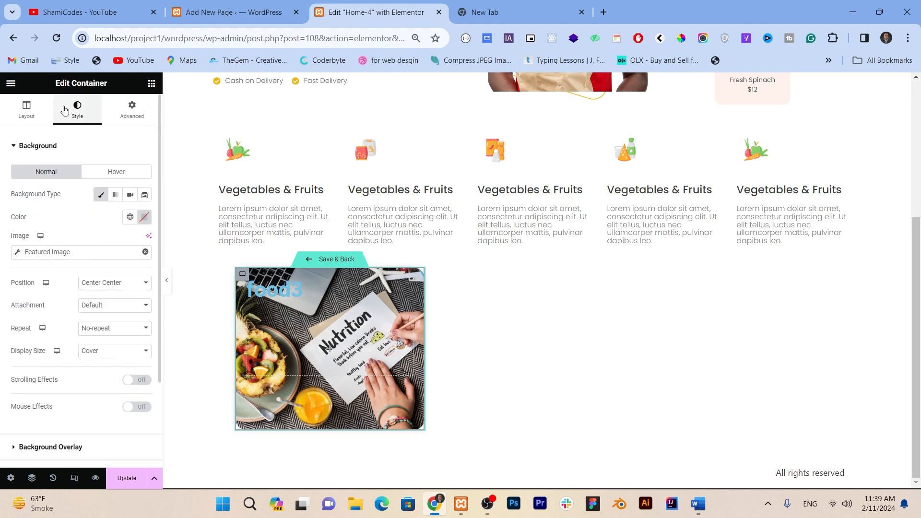
pyautogui.scroll(-2, 65, 269)
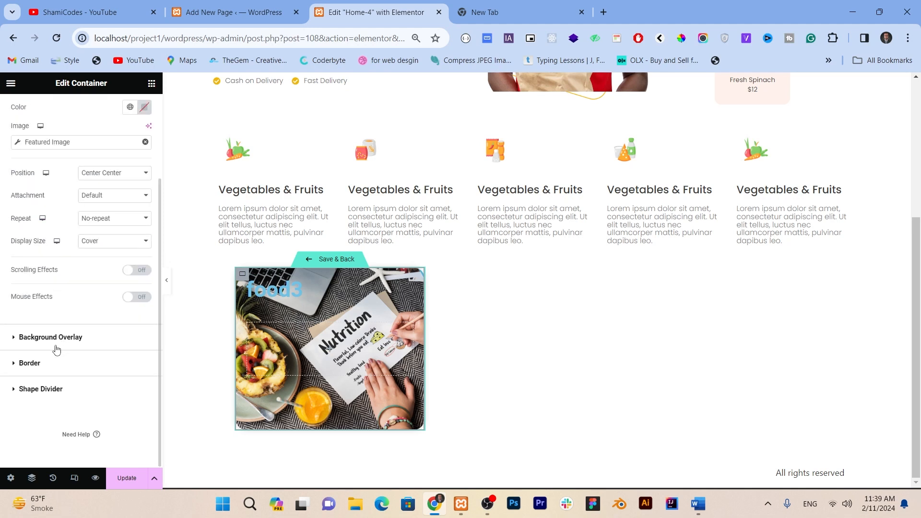
pyautogui.click(30, 339)
pyautogui.click(130, 220)
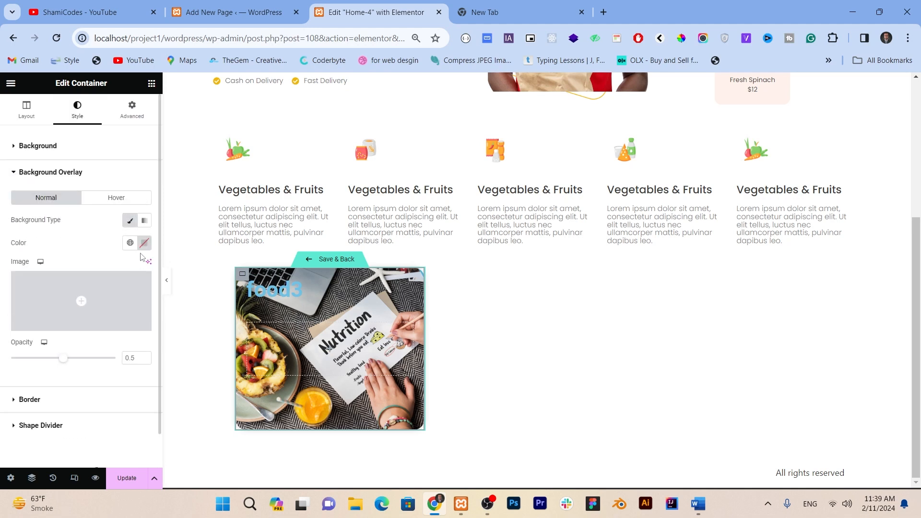
pyautogui.click(144, 243)
pyautogui.click(82, 355)
pyautogui.click(20, 367)
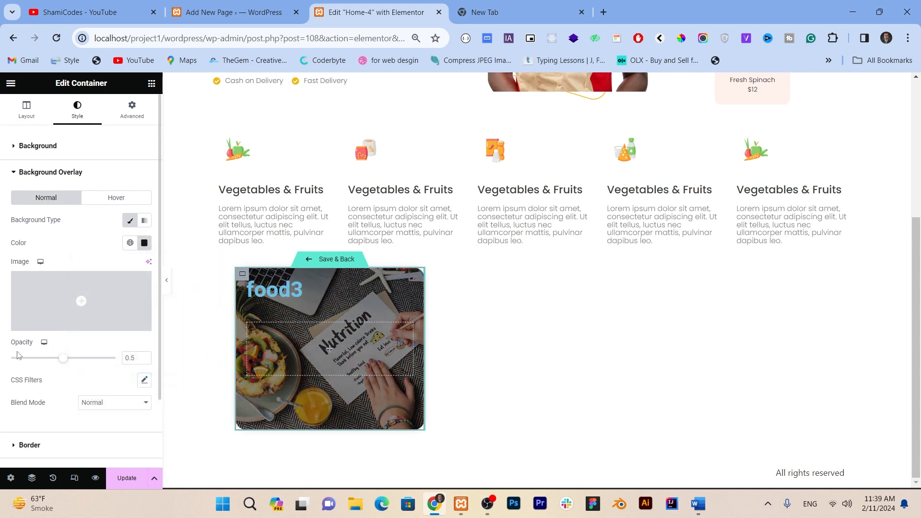
pyautogui.moveTo(64, 359); pyautogui.dragTo(70, 363)
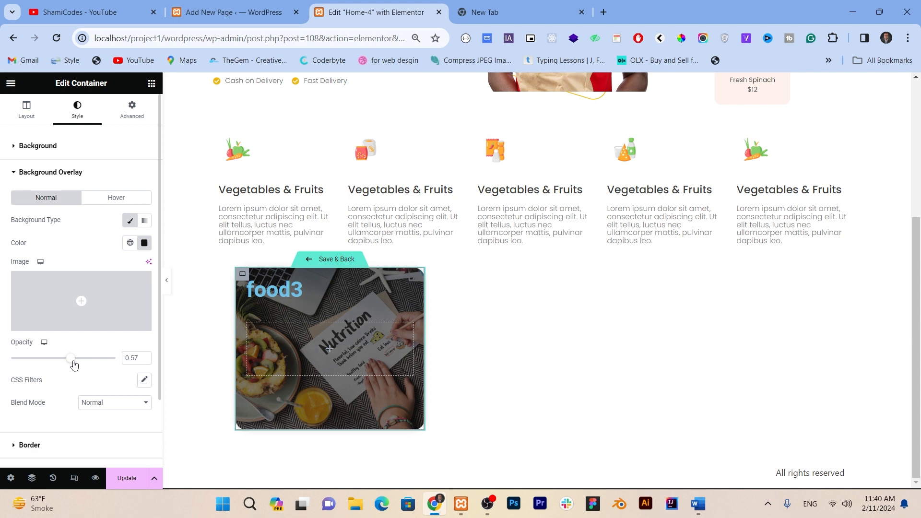
# Step: Try white on the post title's text and settle on the global supportive color #F0B70D
pyautogui.click(308, 287)
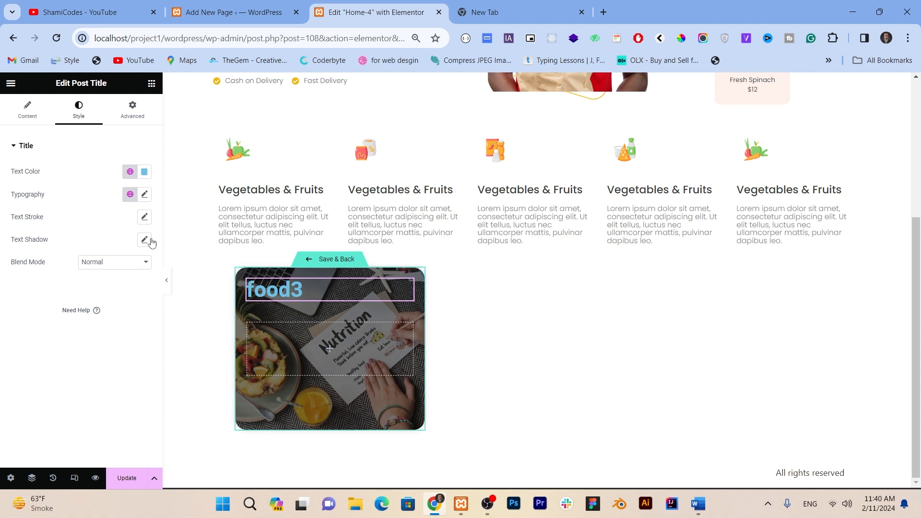
pyautogui.click(144, 172)
pyautogui.moveTo(137, 245); pyautogui.dragTo(39, 180)
pyautogui.click(3, 238)
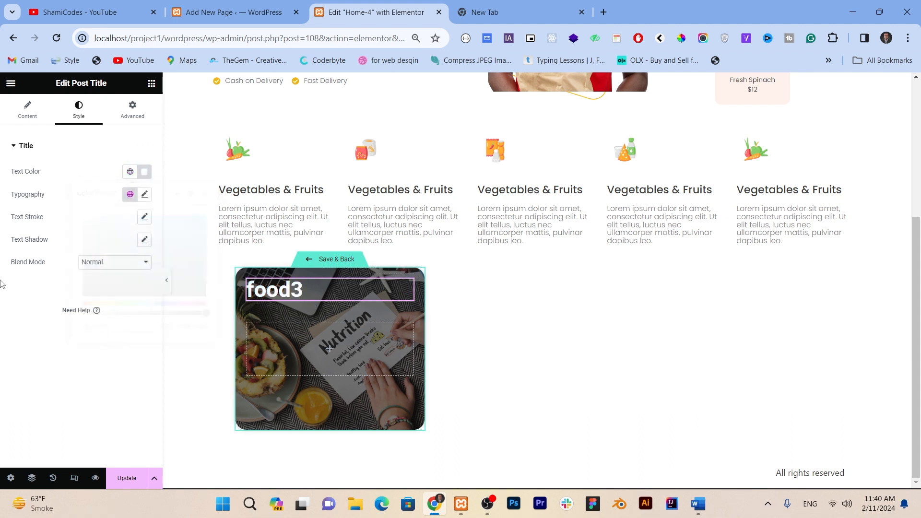
pyautogui.click(129, 172)
pyautogui.scroll(-2, 77, 331)
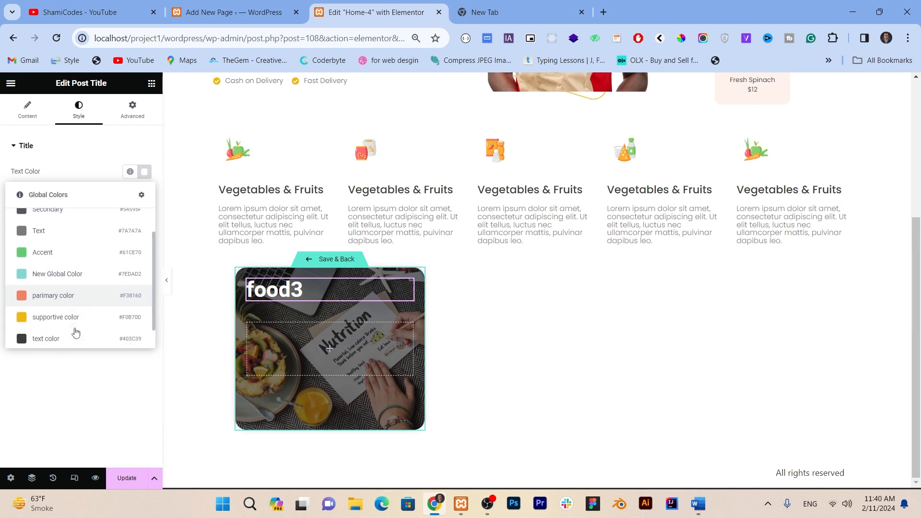
pyautogui.click(77, 294)
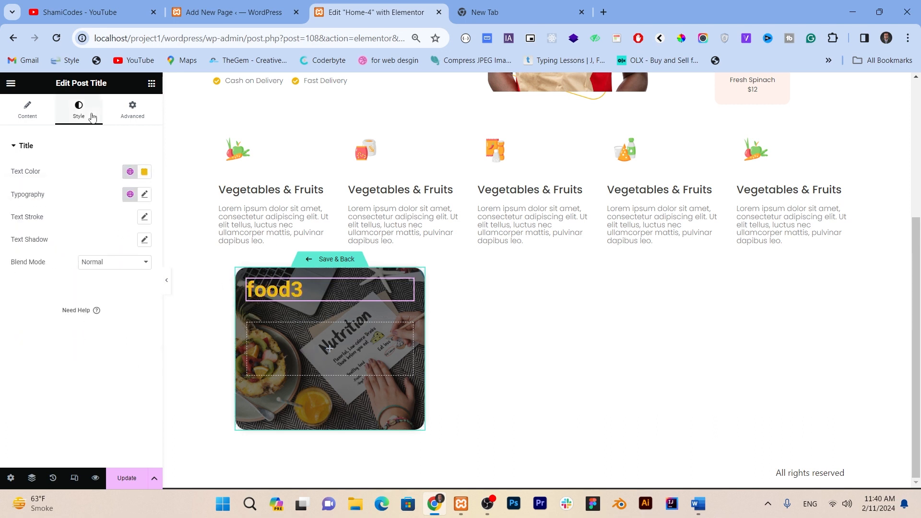
# Step: Apply the New Typography global font to the post title and reduce its font size slightly
pyautogui.click(144, 195)
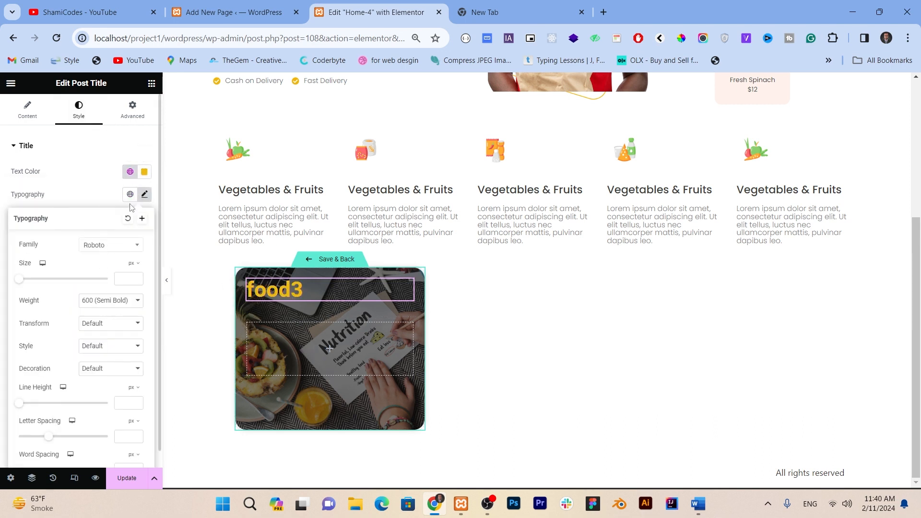
pyautogui.click(129, 195)
pyautogui.click(71, 330)
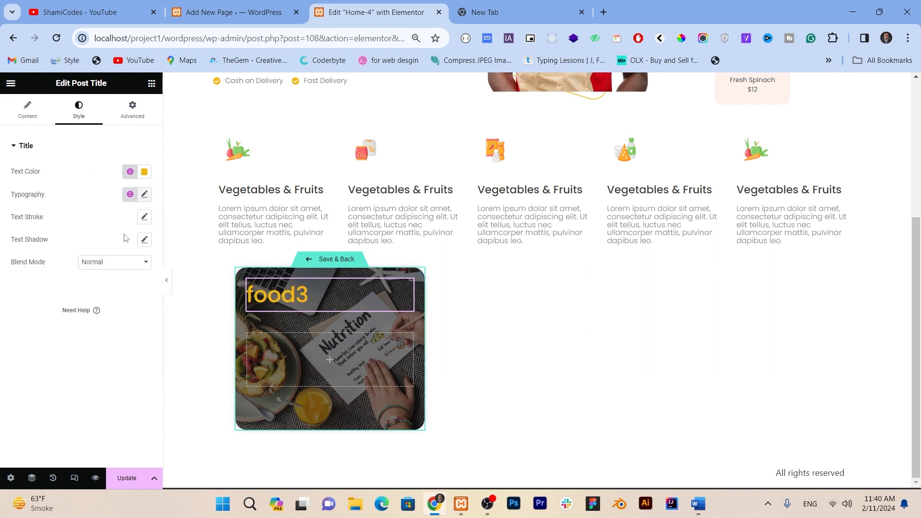
pyautogui.click(144, 195)
pyautogui.moveTo(20, 280); pyautogui.dragTo(34, 284)
pyautogui.click(1, 279)
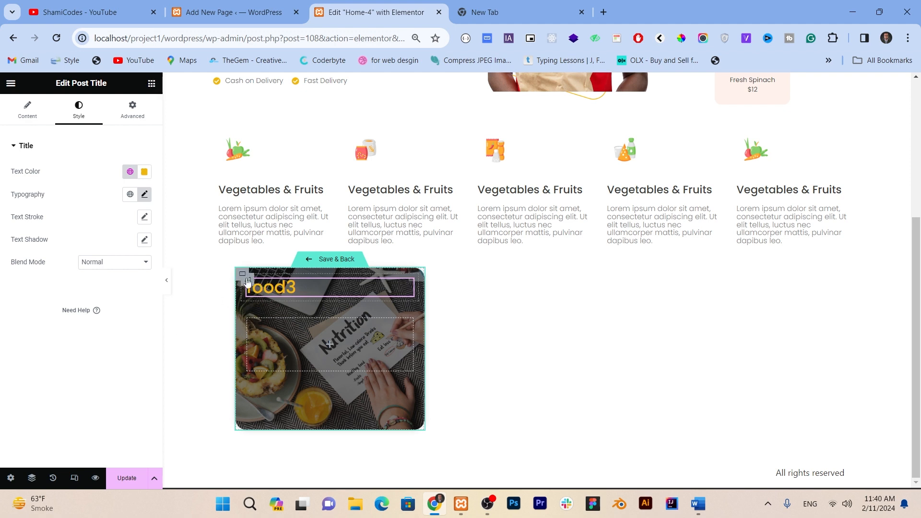
# Step: Add a Post Excerpt widget to the lower inner container and a Post Info widget beneath it
pyautogui.click(152, 85)
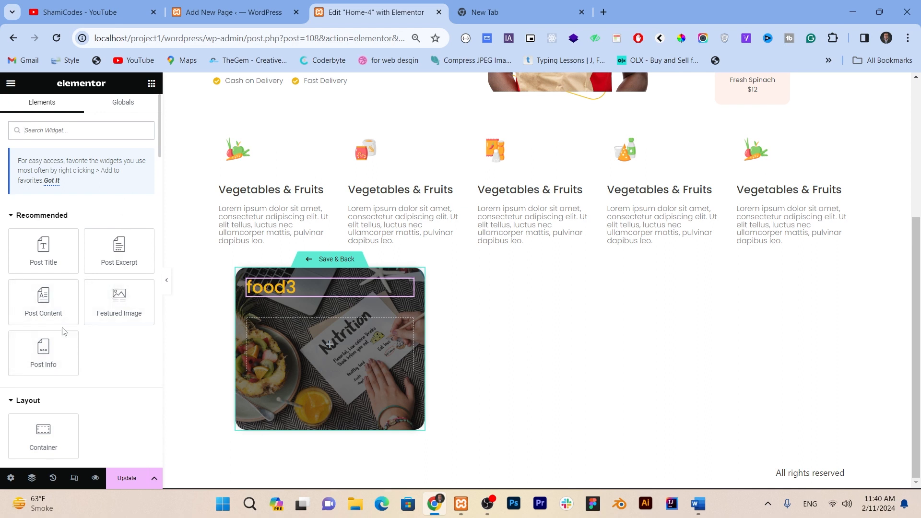
pyautogui.moveTo(117, 252); pyautogui.dragTo(255, 330)
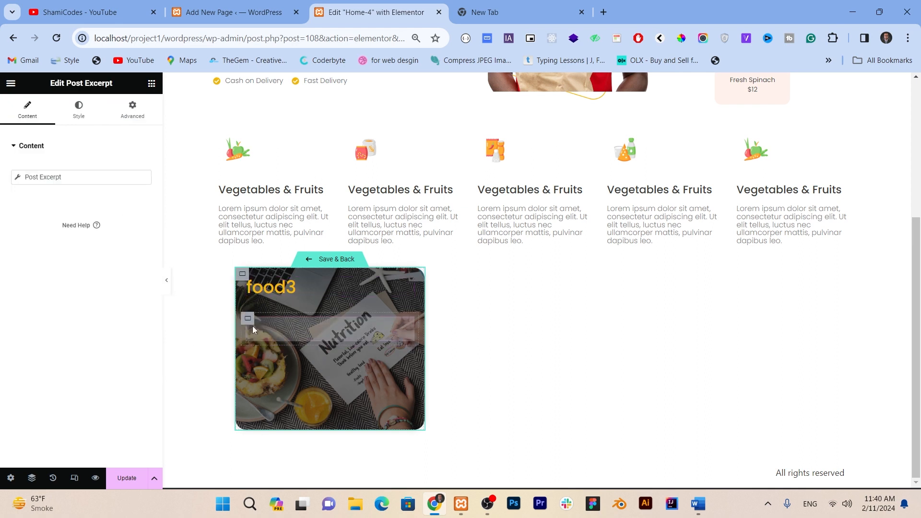
pyautogui.click(151, 83)
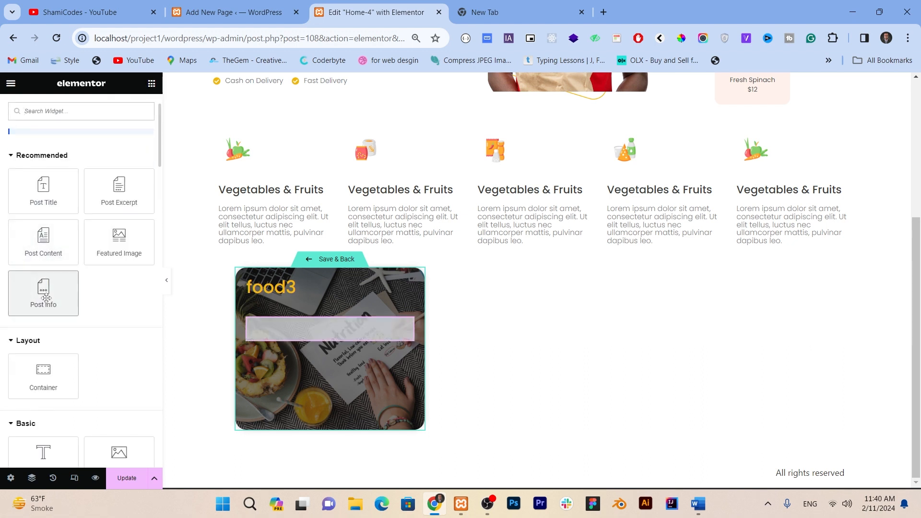
pyautogui.moveTo(46, 298); pyautogui.dragTo(327, 339)
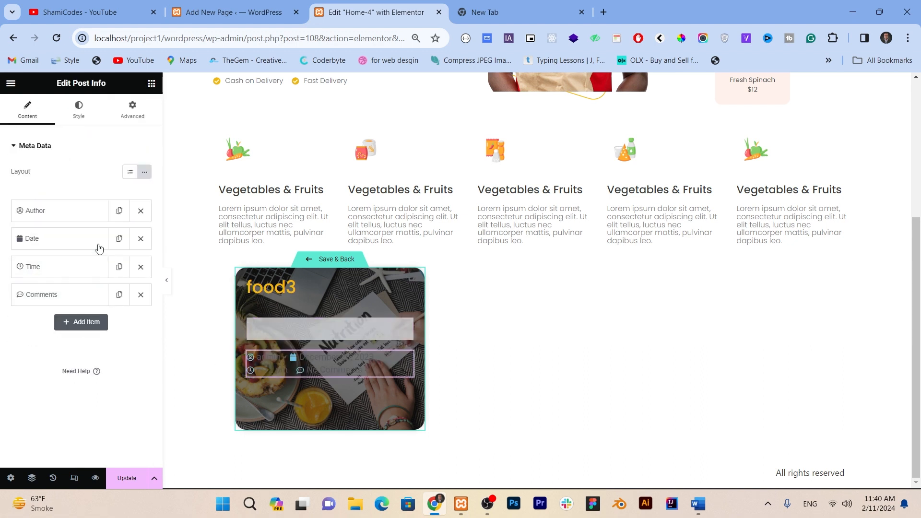
# Step: Set the Post Info icon color to the yellow global supportive color
pyautogui.click(92, 122)
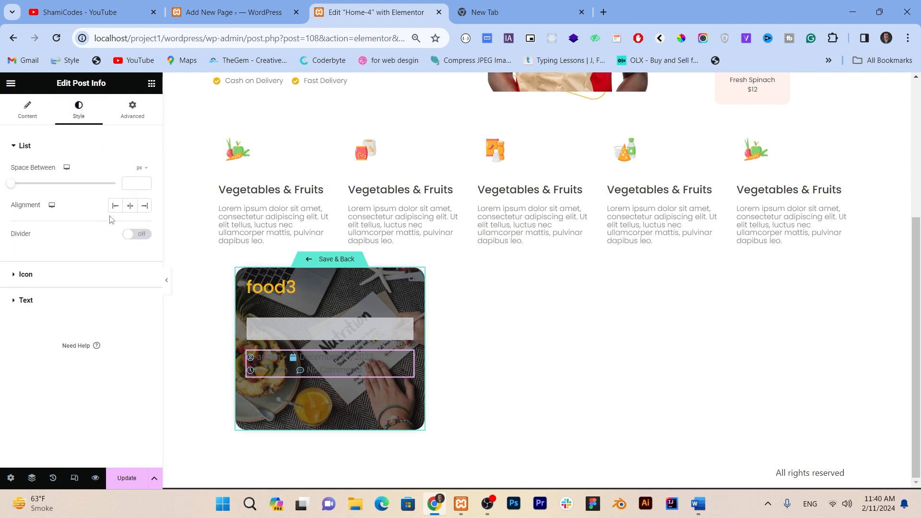
pyautogui.click(64, 280)
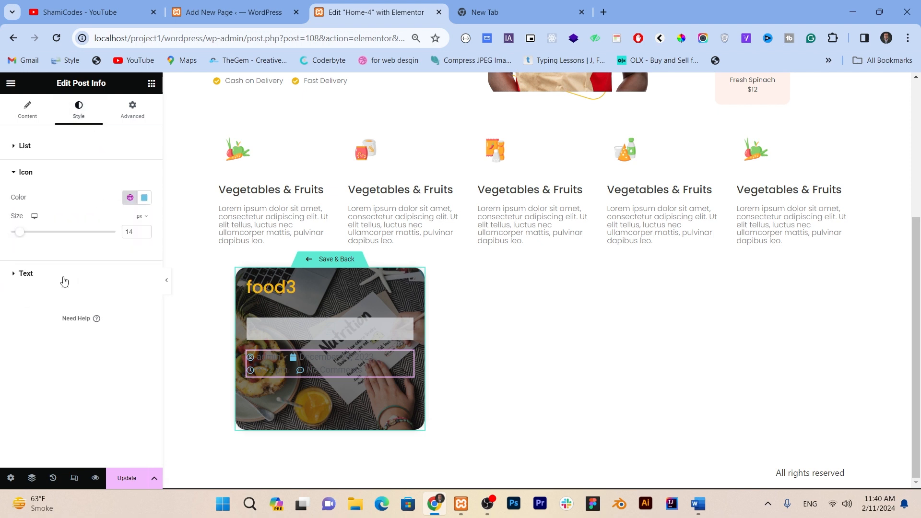
pyautogui.click(133, 205)
pyautogui.scroll(-2, 72, 325)
pyautogui.click(61, 359)
# Step: Set the Post Info text color to white
pyautogui.click(50, 286)
pyautogui.click(130, 257)
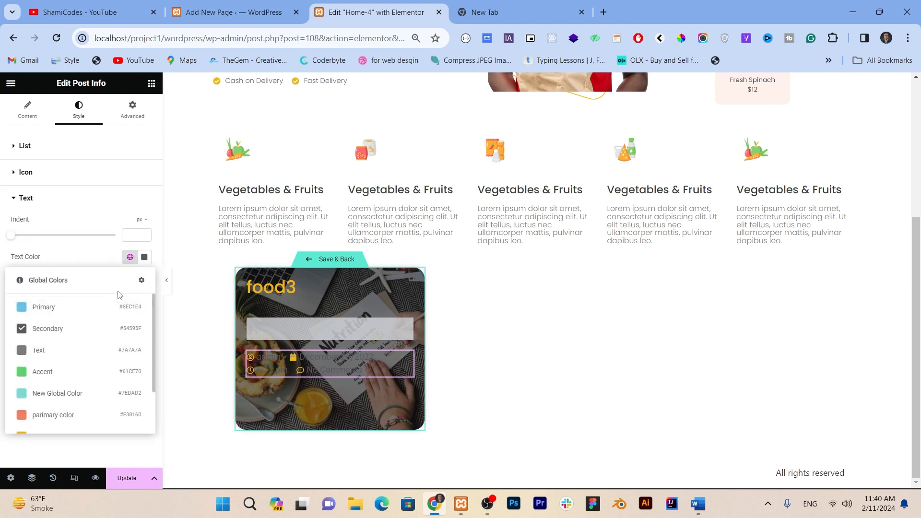
pyautogui.click(138, 258)
pyautogui.click(145, 283)
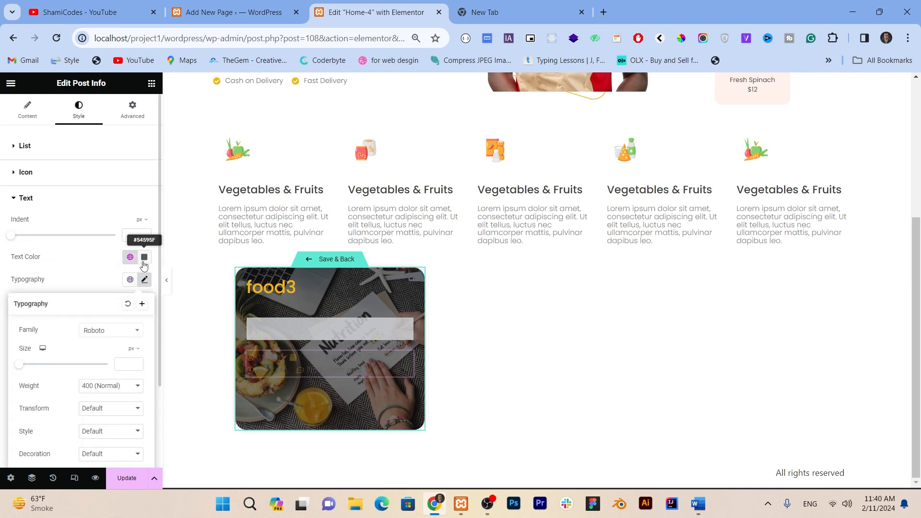
pyautogui.click(144, 259)
pyautogui.moveTo(91, 308); pyautogui.dragTo(78, 284)
# Step: Apply the Text global font to the Post Info text and set its font size to 16 px
pyautogui.click(130, 280)
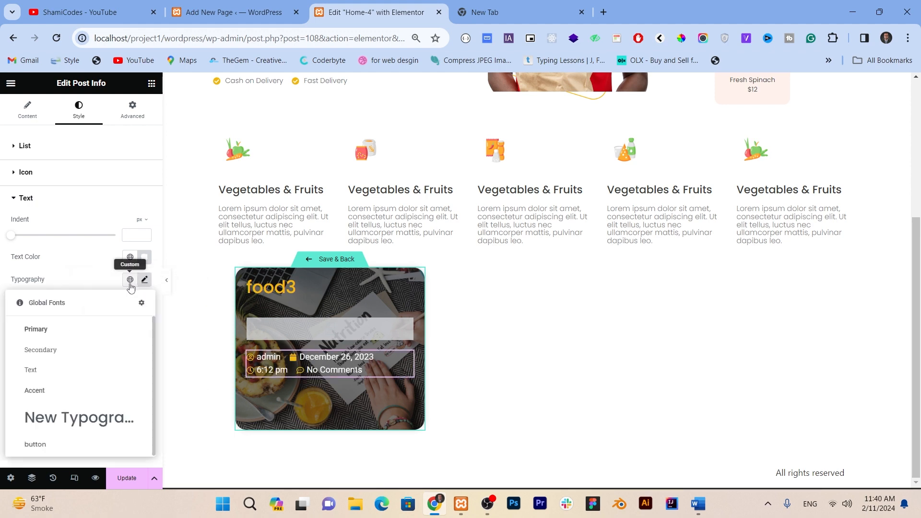
pyautogui.click(95, 368)
pyautogui.click(145, 280)
pyautogui.click(130, 364)
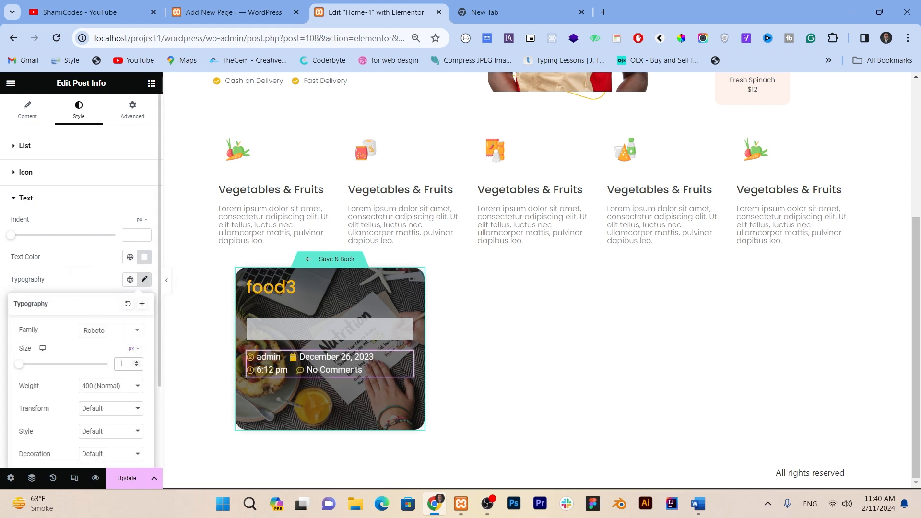
pyautogui.write('16')
# Step: Find the Button widget with the search "butt" and add it below the post info in the lower inner container
pyautogui.click(151, 83)
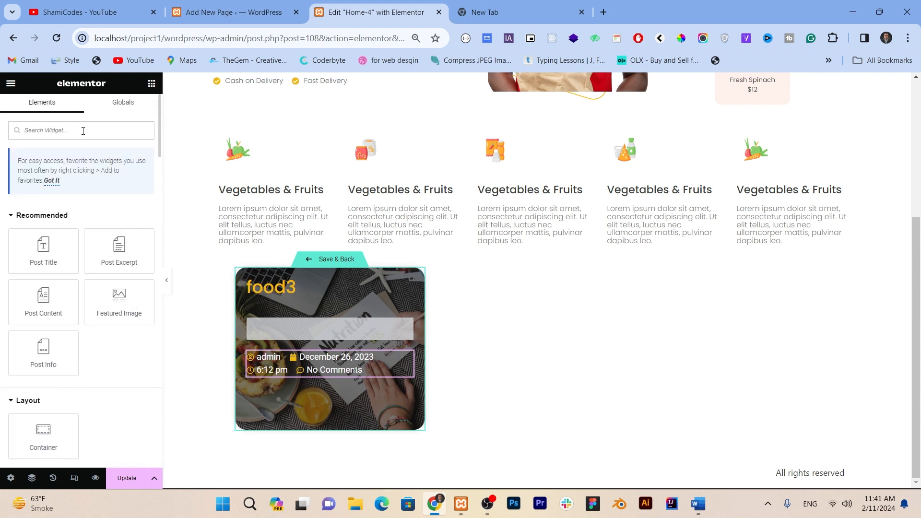
pyautogui.write('butt')
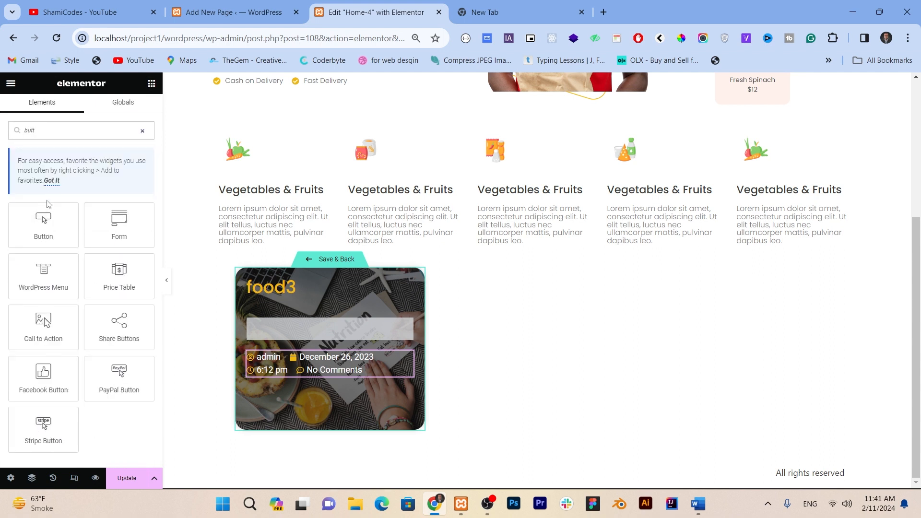
pyautogui.moveTo(43, 223); pyautogui.dragTo(303, 372)
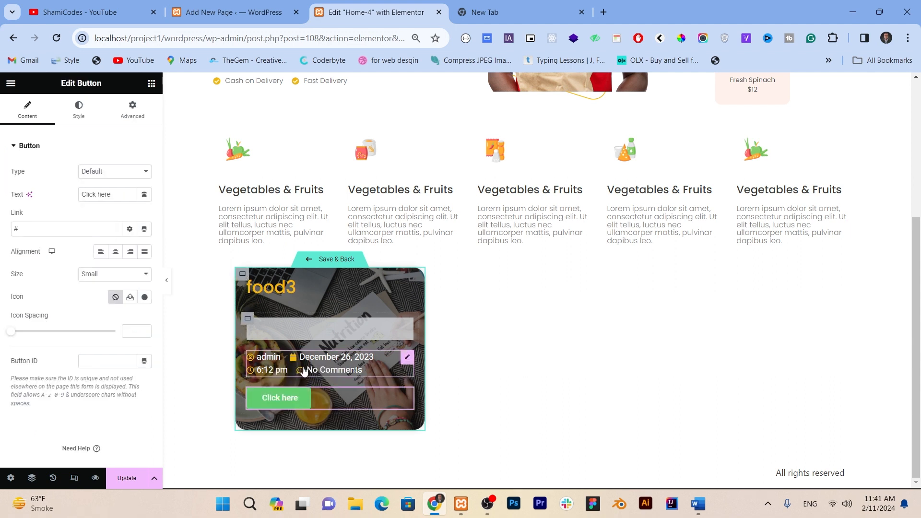
# Step: Change the button's text to "Read More"
pyautogui.hotkey('ctrl', 'a')
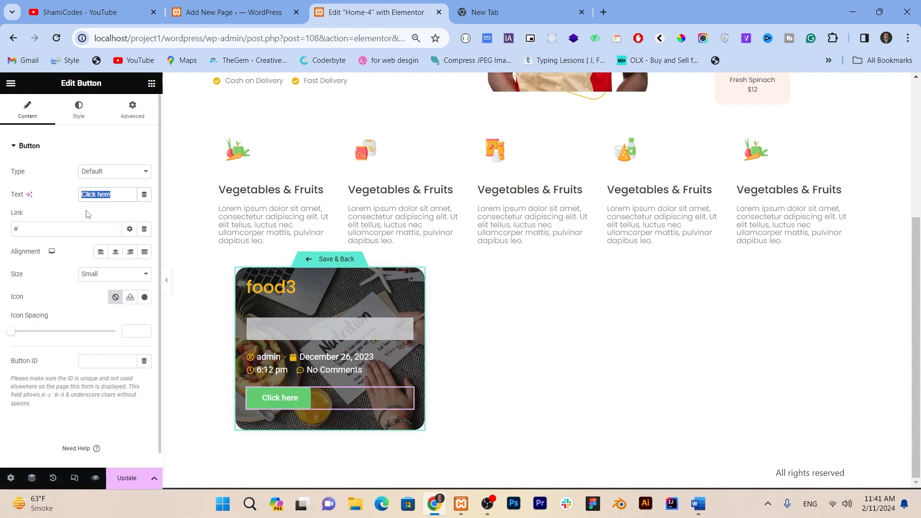
pyautogui.write('read')
pyautogui.hotkey('ctrl', 'a')
pyautogui.write('R')
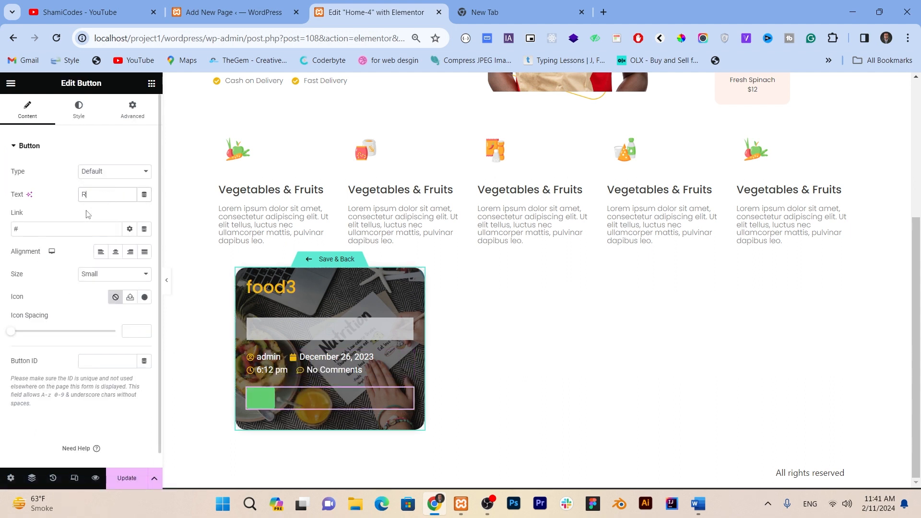
pyautogui.write('ead More')
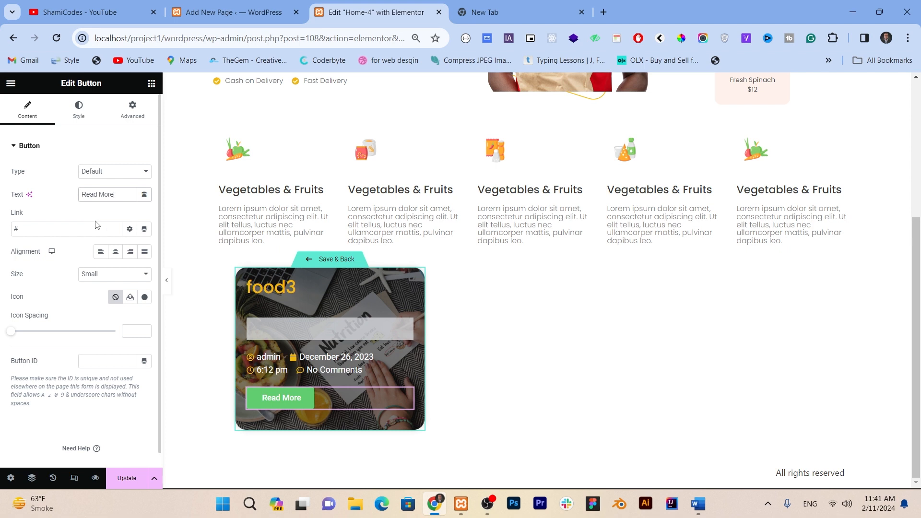
# Step: Make the button's normal-state background fully transparent with the color #61CE7000
pyautogui.click(79, 110)
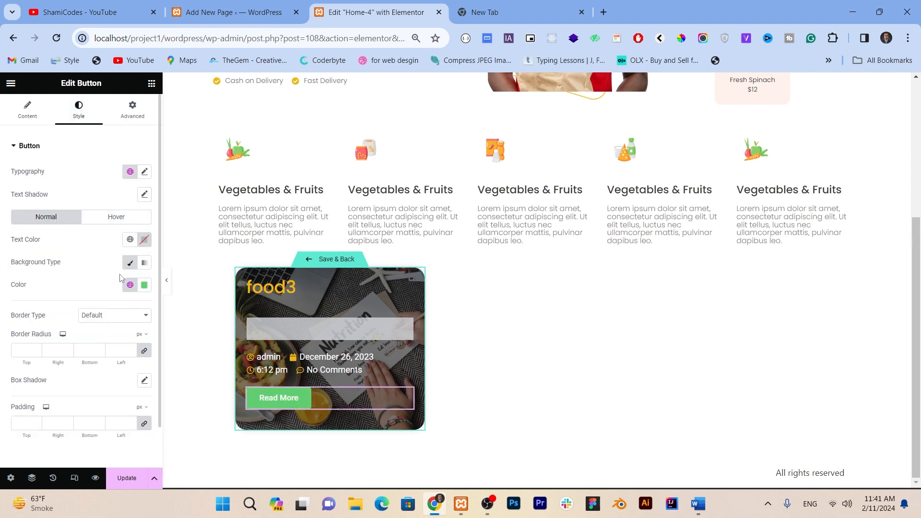
pyautogui.click(130, 285)
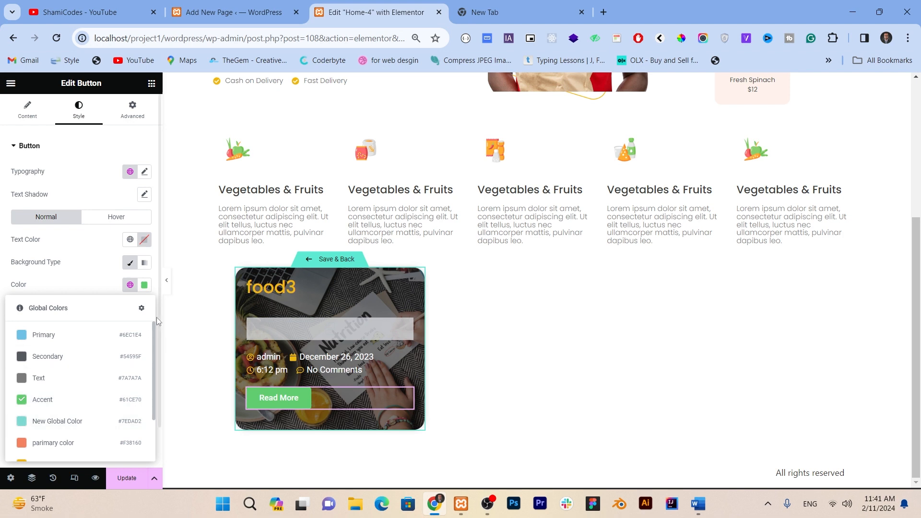
pyautogui.click(144, 285)
pyautogui.click(125, 438)
pyautogui.write('000')
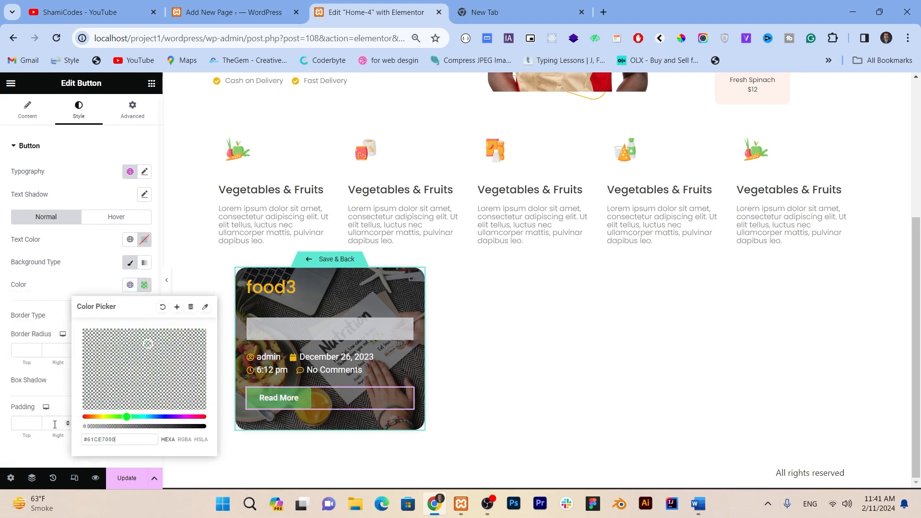
# Step: Give the button a solid border with a width of 1 px and a border radius of 12 px
pyautogui.click(55, 424)
pyautogui.click(115, 316)
pyautogui.click(117, 344)
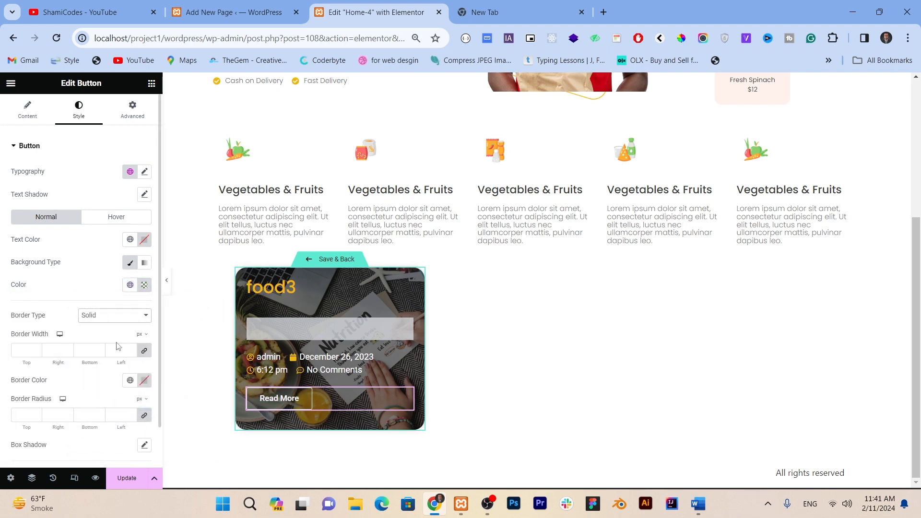
pyautogui.write('1')
pyautogui.click(21, 416)
pyautogui.write('12')
# Step: Set the button's border color and text color to the yellow global supportive color and preview the card
pyautogui.click(130, 380)
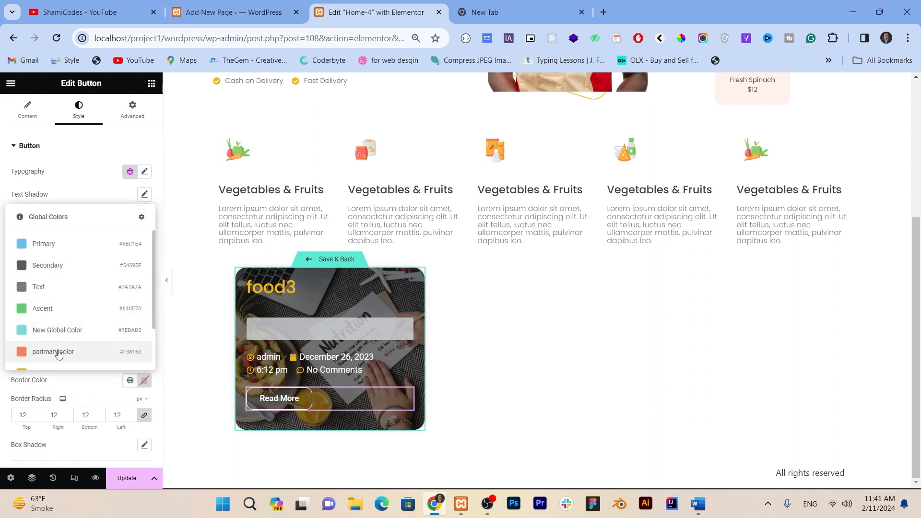
pyautogui.scroll(-1, 52, 363)
pyautogui.click(51, 318)
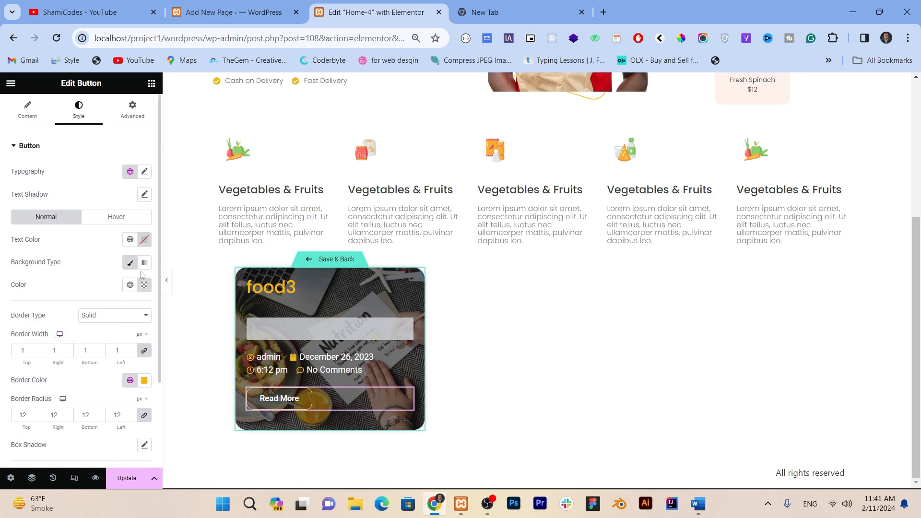
pyautogui.click(129, 239)
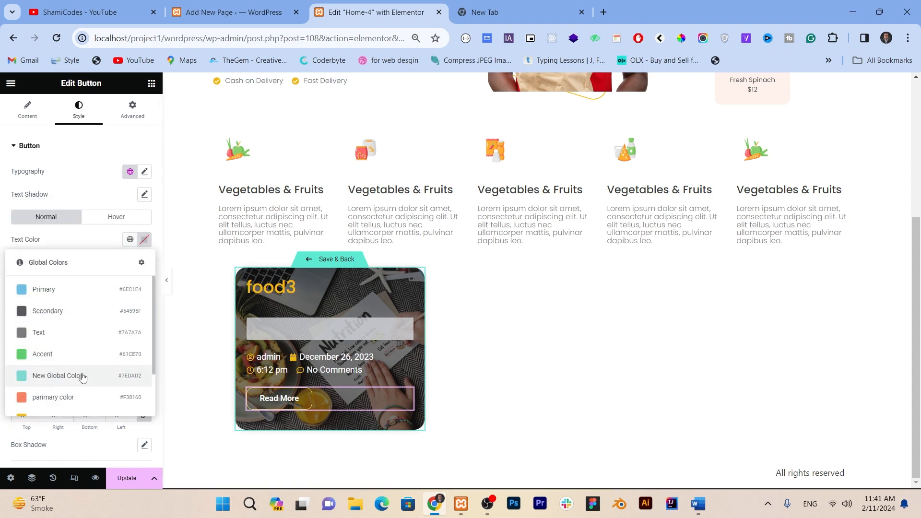
pyautogui.scroll(-1, 78, 409)
pyautogui.click(77, 416)
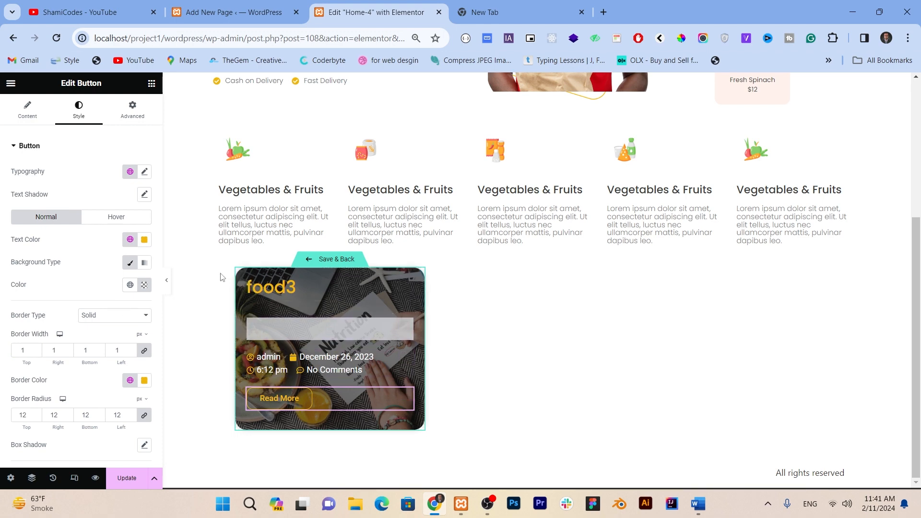
pyautogui.click(168, 288)
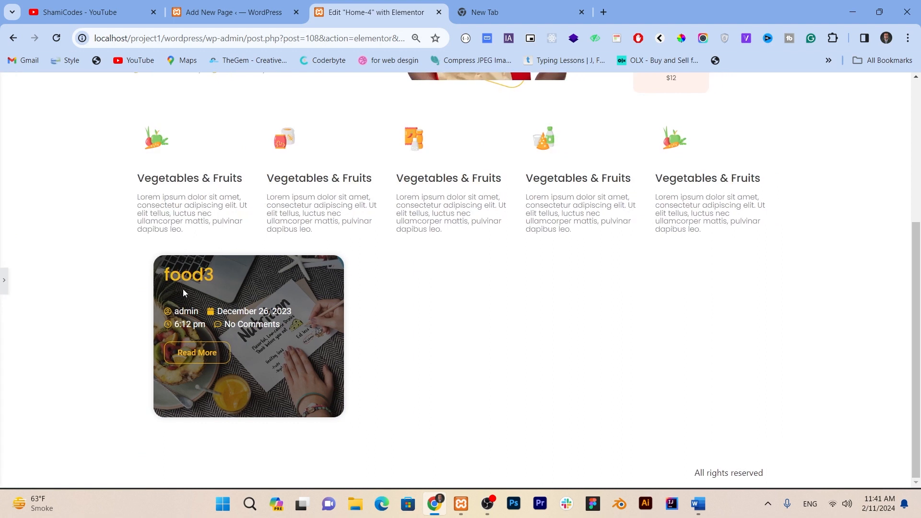
pyautogui.click(4, 288)
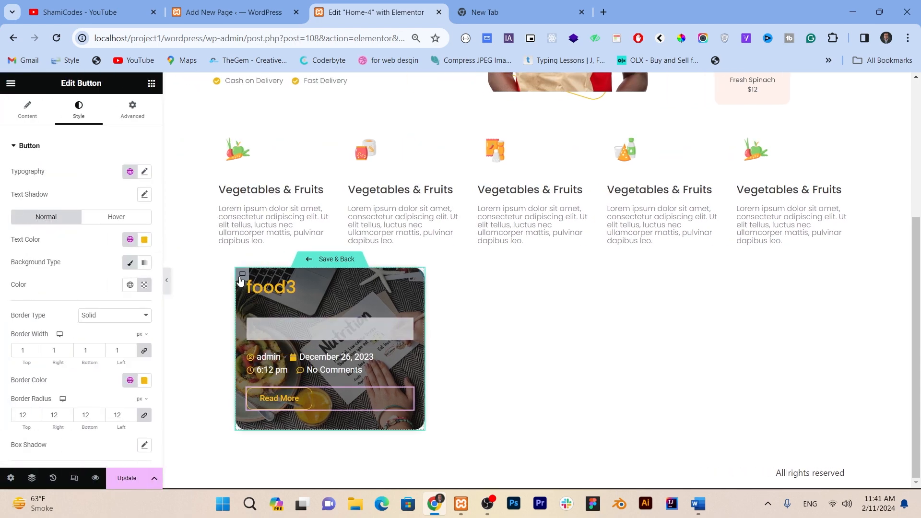
# Step: Set the card's outer container to justify its content with Space Between
pyautogui.click(241, 278)
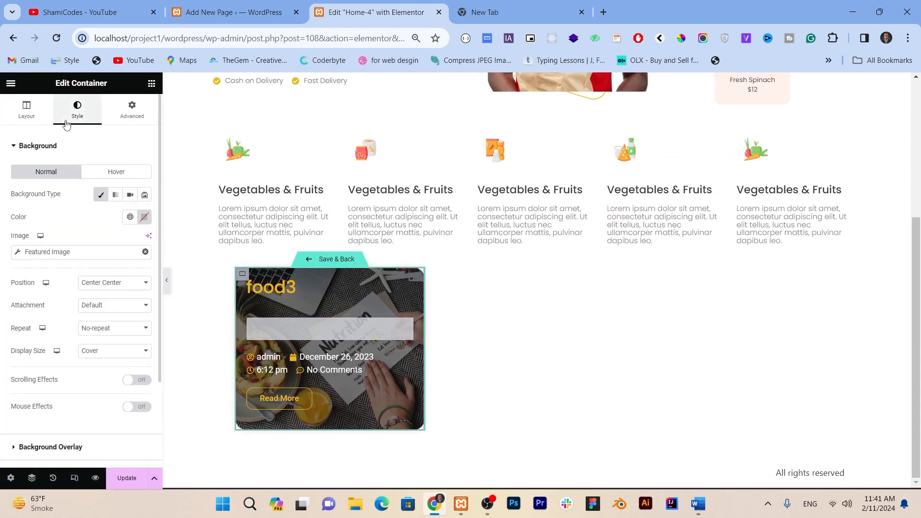
pyautogui.click(27, 115)
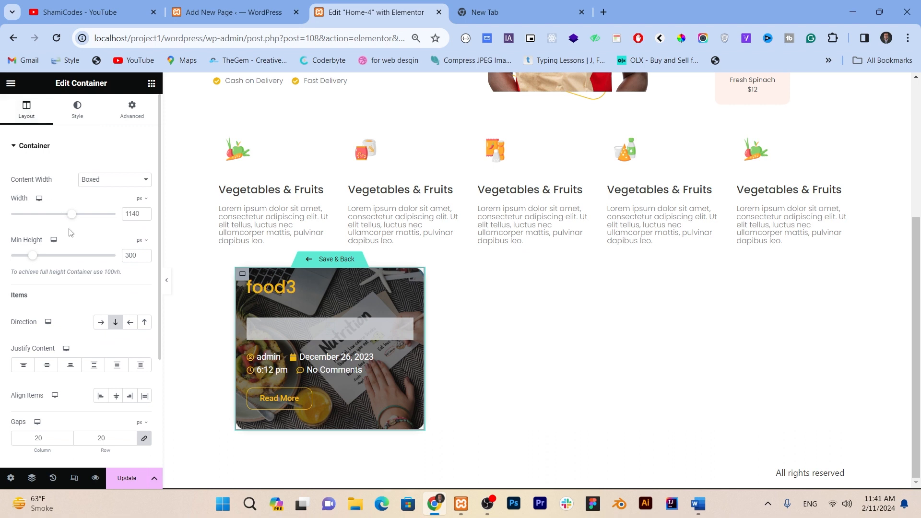
pyautogui.scroll(-1, 71, 233)
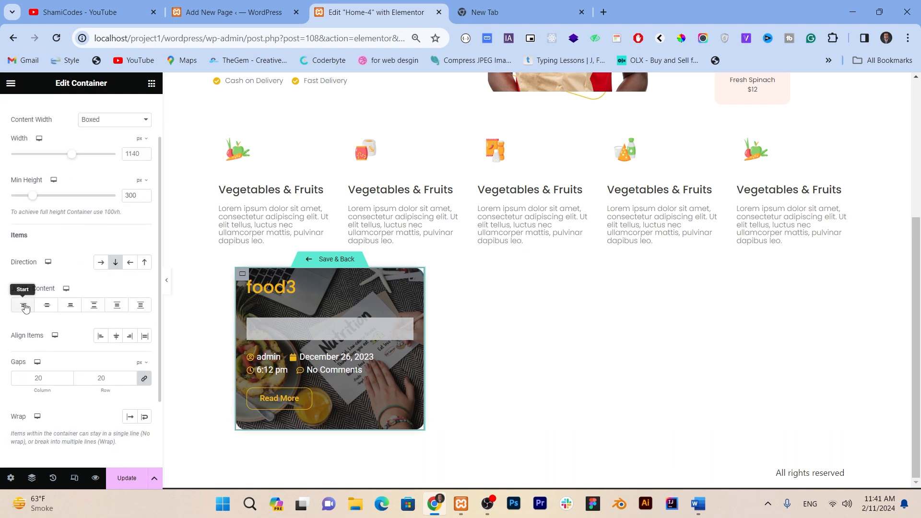
pyautogui.click(47, 306)
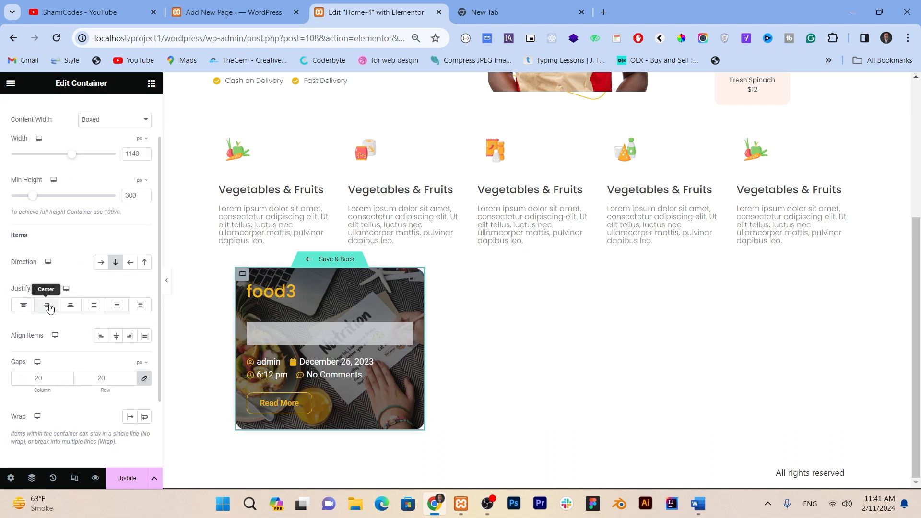
pyautogui.click(68, 306)
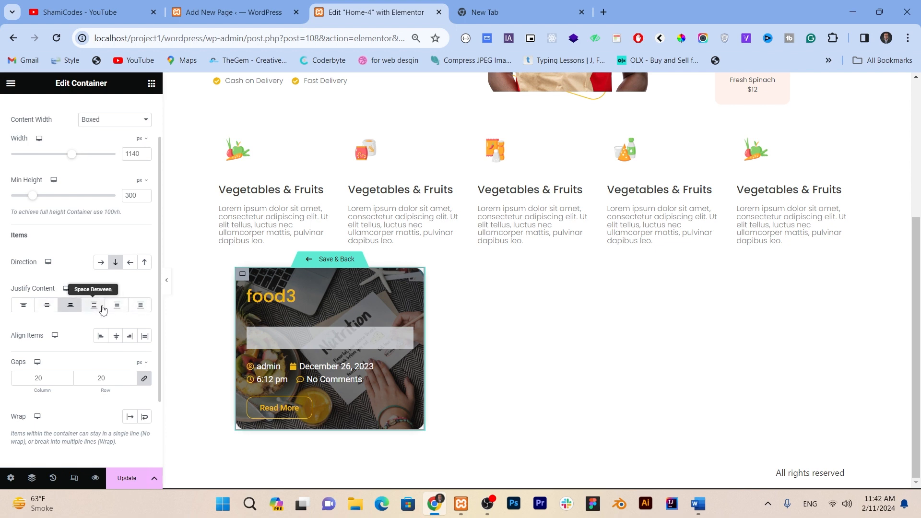
pyautogui.click(102, 309)
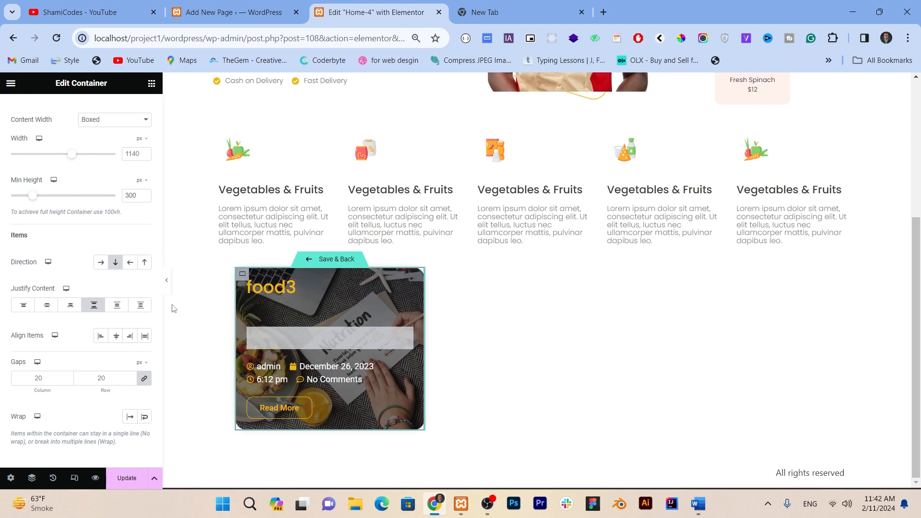
# Step: Preview the card without the editing panel, then save the loop item template and return to the page
pyautogui.click(167, 280)
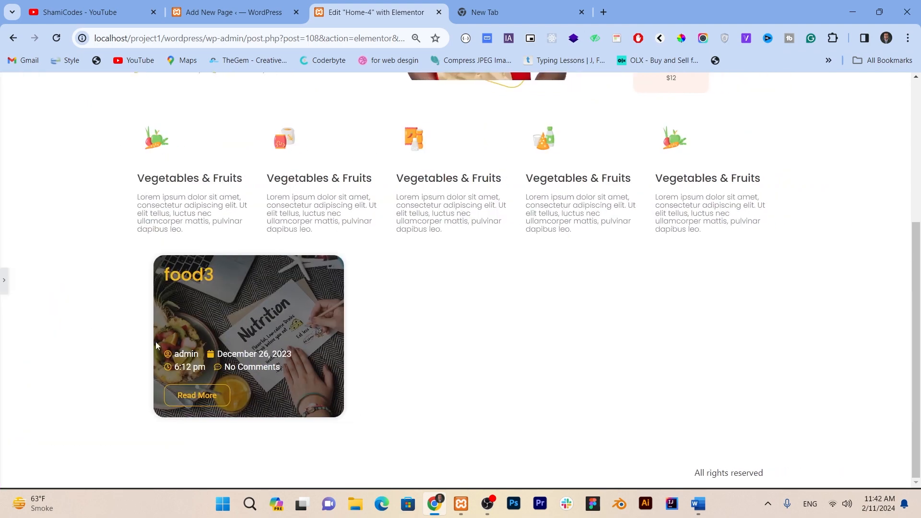
pyautogui.click(2, 288)
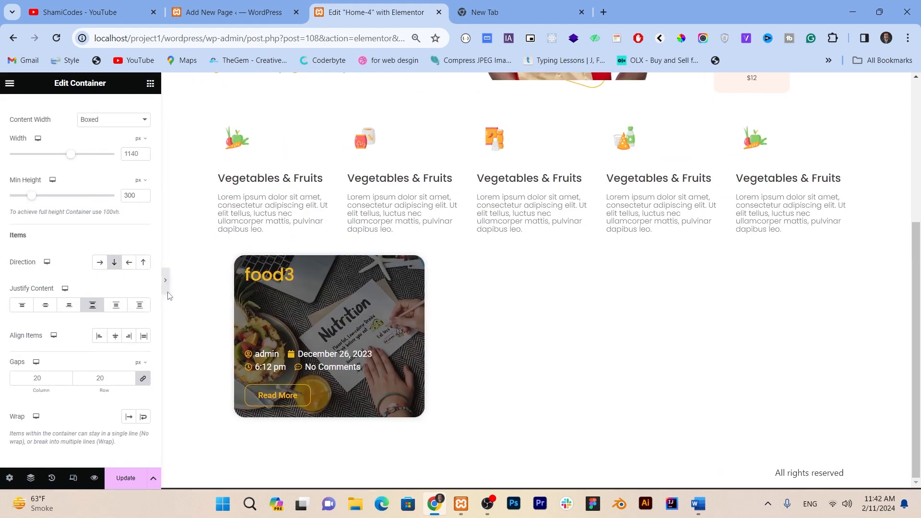
pyautogui.click(168, 286)
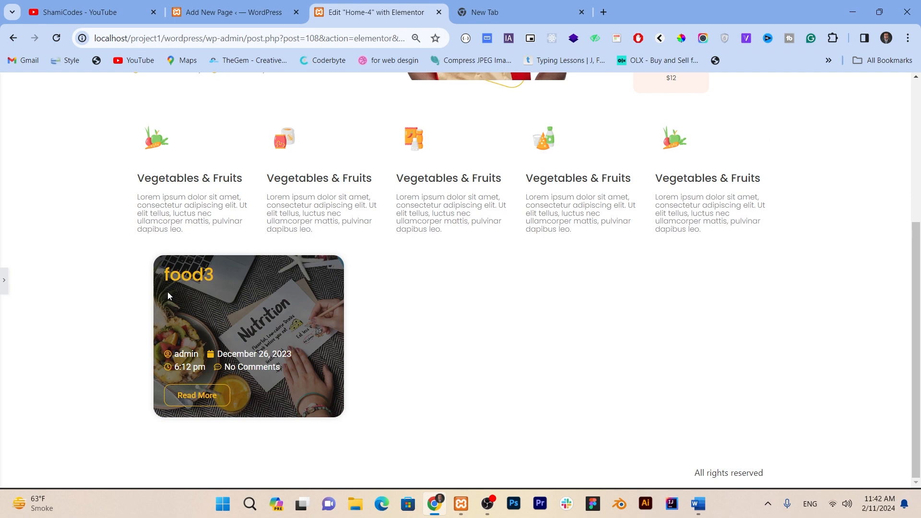
pyautogui.click(2, 288)
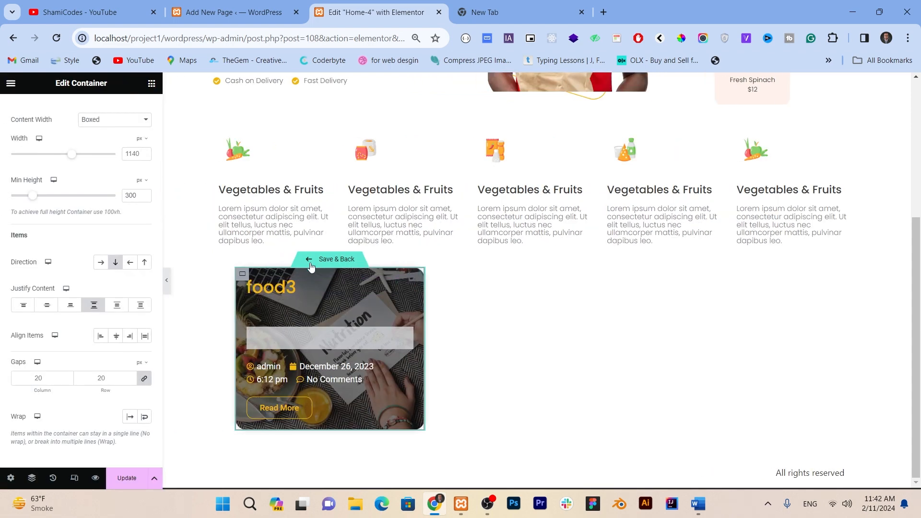
pyautogui.click(311, 264)
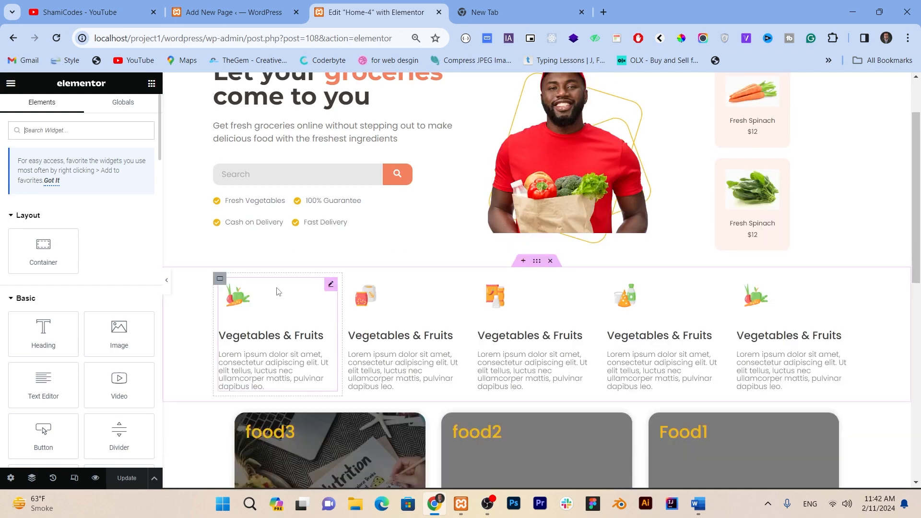
pyautogui.scroll(-3, 296, 315)
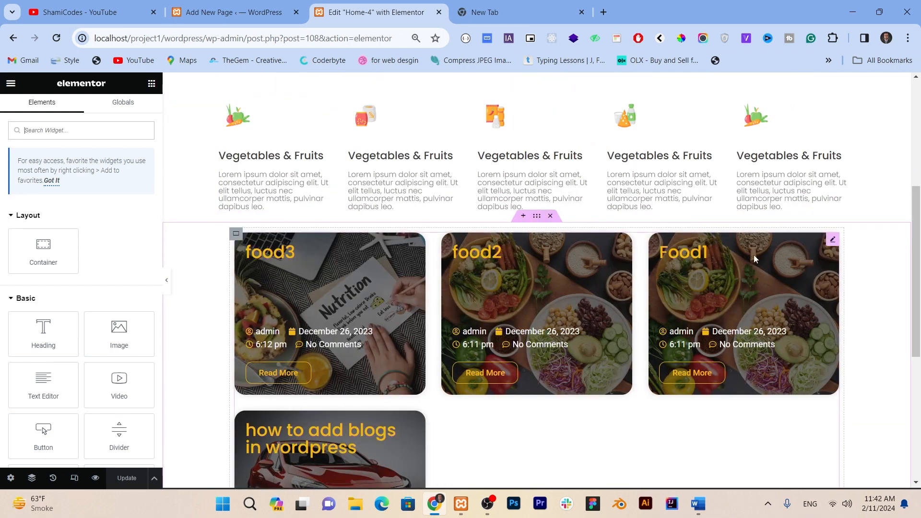
# Step: In the loop item template, link the Read More button to the dynamic Post URL and save the template
pyautogui.click(832, 241)
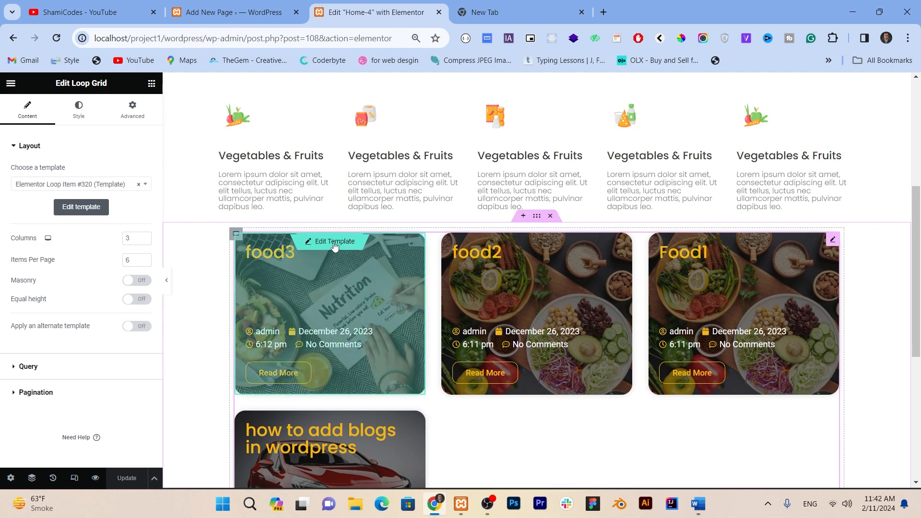
pyautogui.click(335, 245)
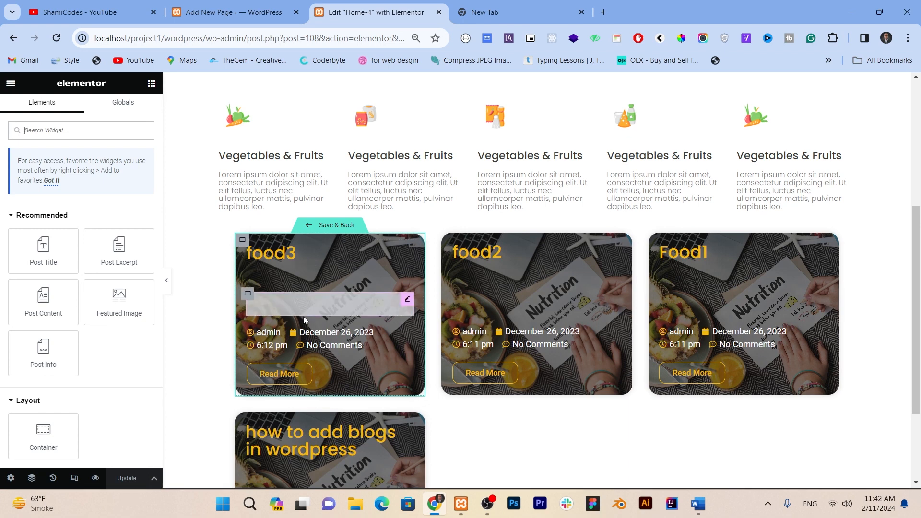
pyautogui.click(303, 374)
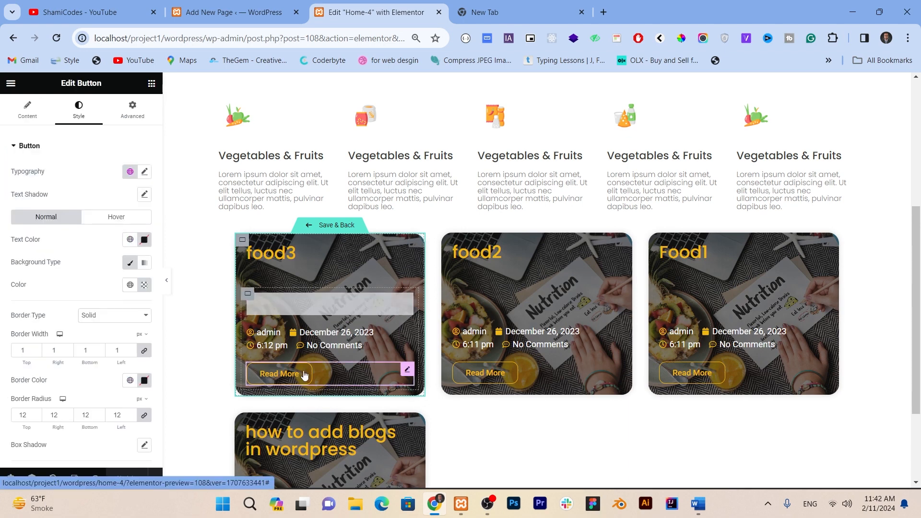
pyautogui.click(27, 113)
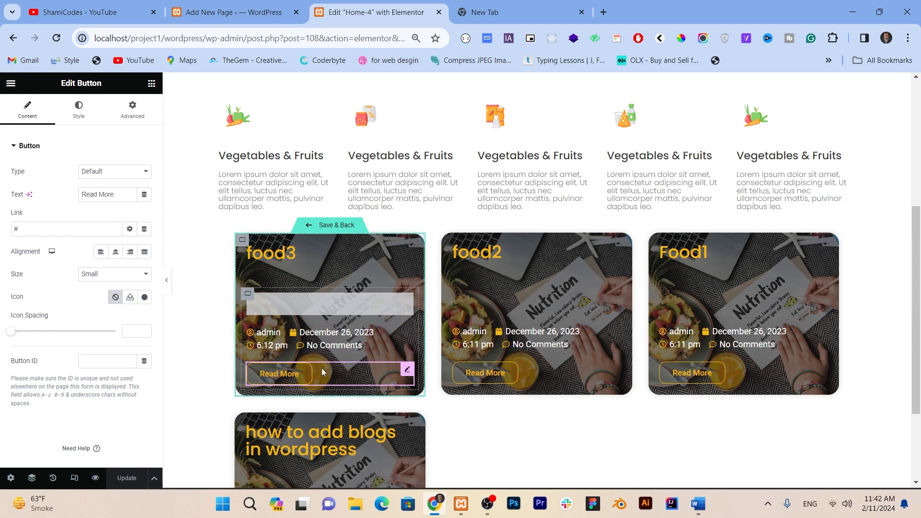
pyautogui.click(144, 230)
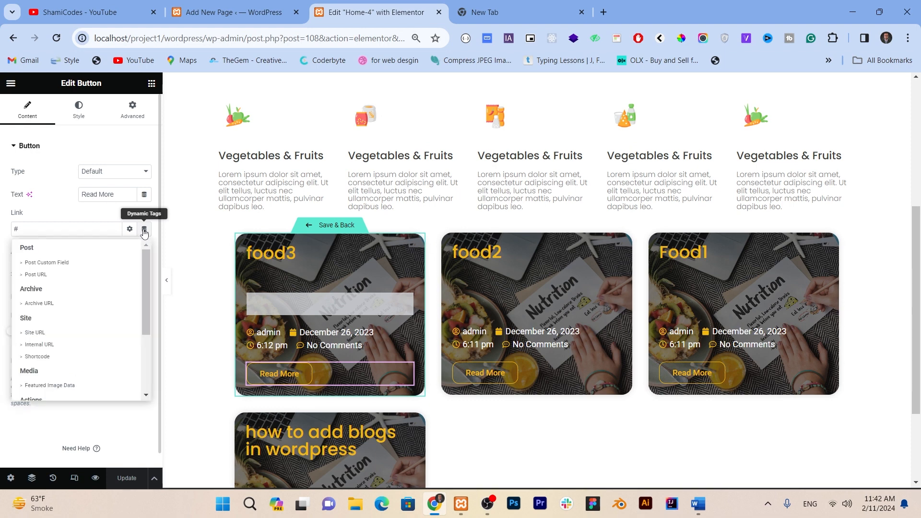
pyautogui.click(30, 275)
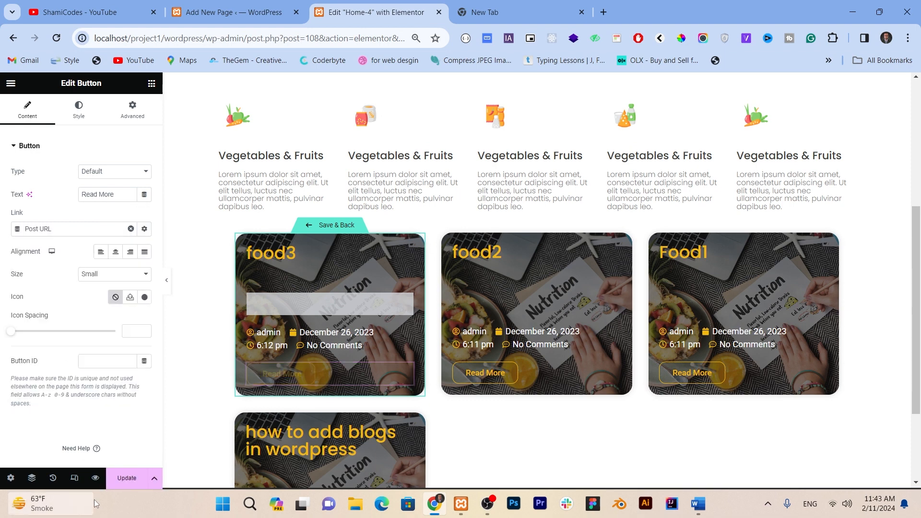
pyautogui.click(125, 480)
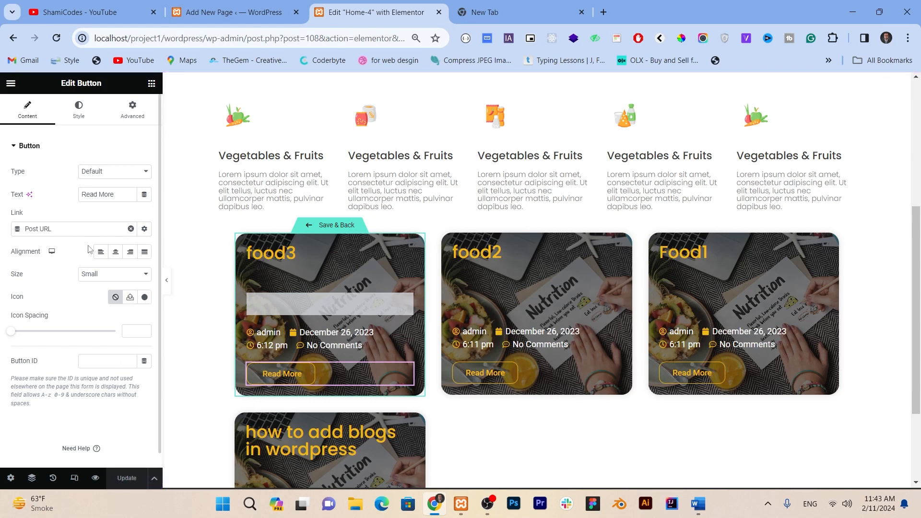
pyautogui.click(319, 231)
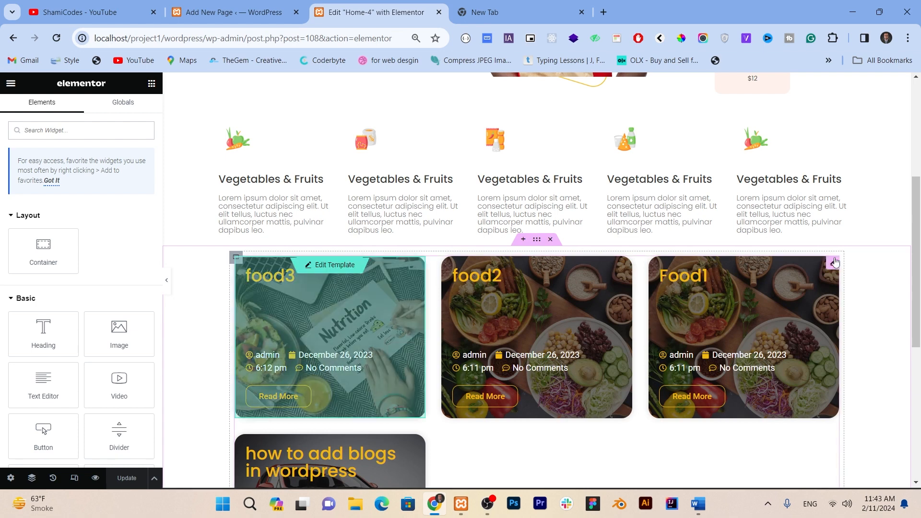
# Step: Open the Loop Grid's settings and examine its query options, keeping Posts as the source and checking the Include By choices
pyautogui.click(834, 263)
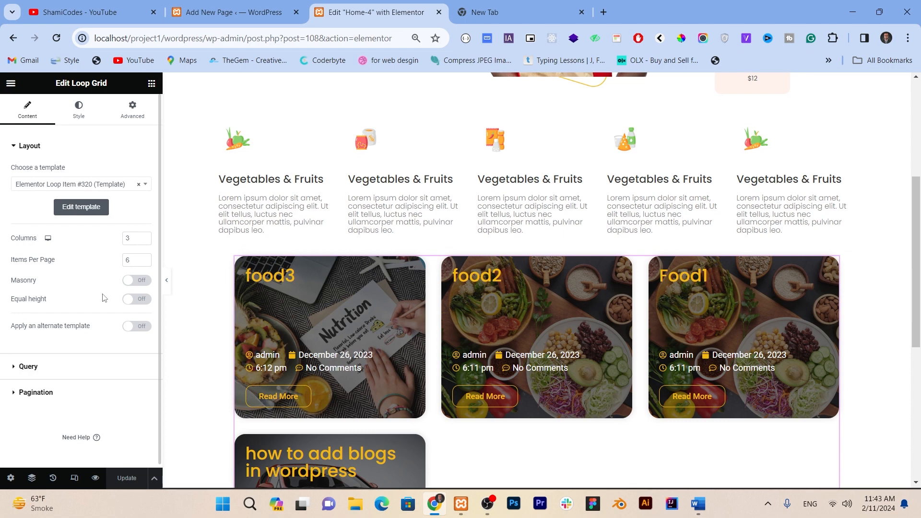
pyautogui.scroll(-1, 107, 300)
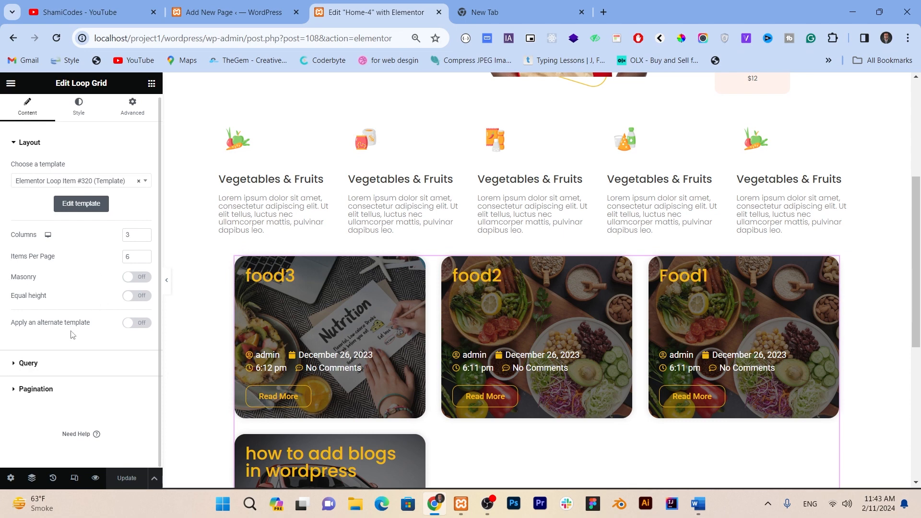
pyautogui.click(44, 365)
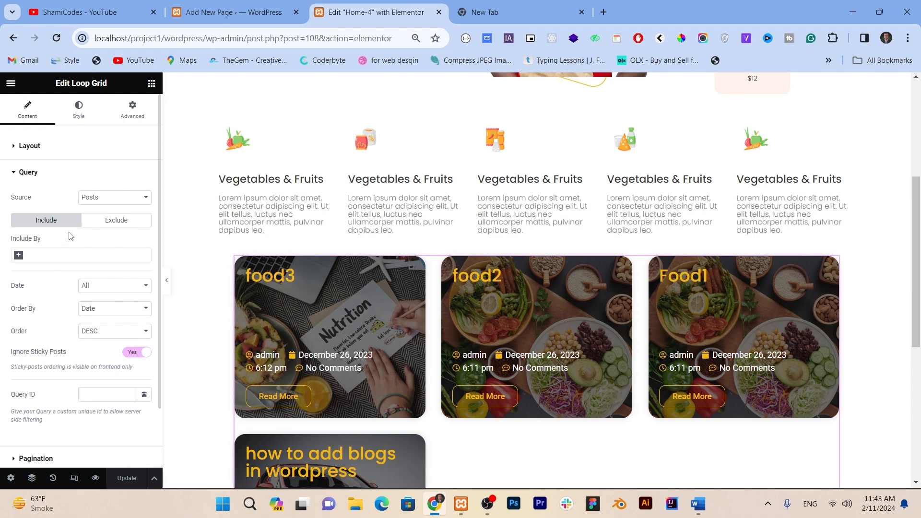
pyautogui.click(96, 201)
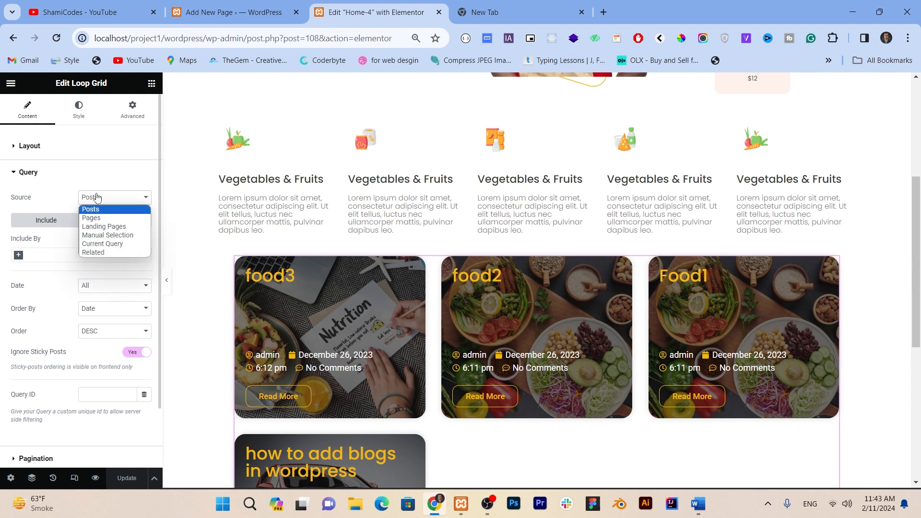
pyautogui.click(95, 209)
pyautogui.click(44, 255)
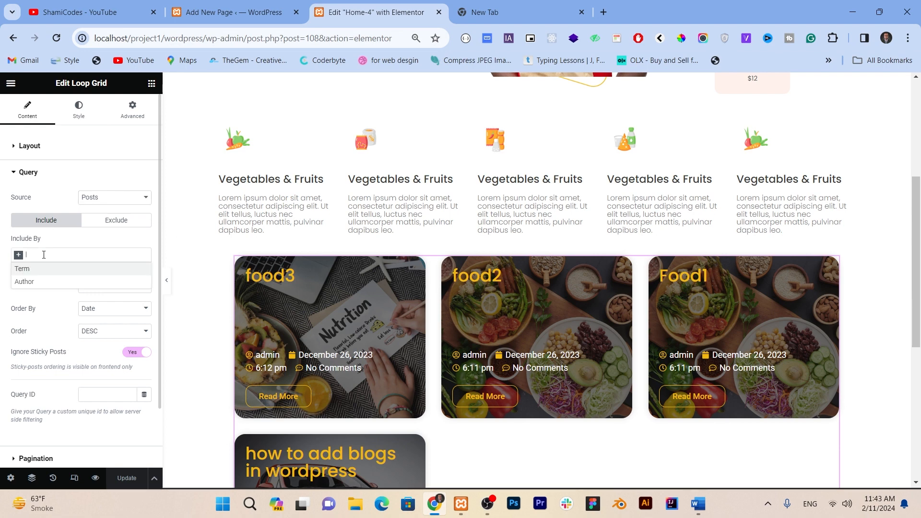
pyautogui.click(89, 251)
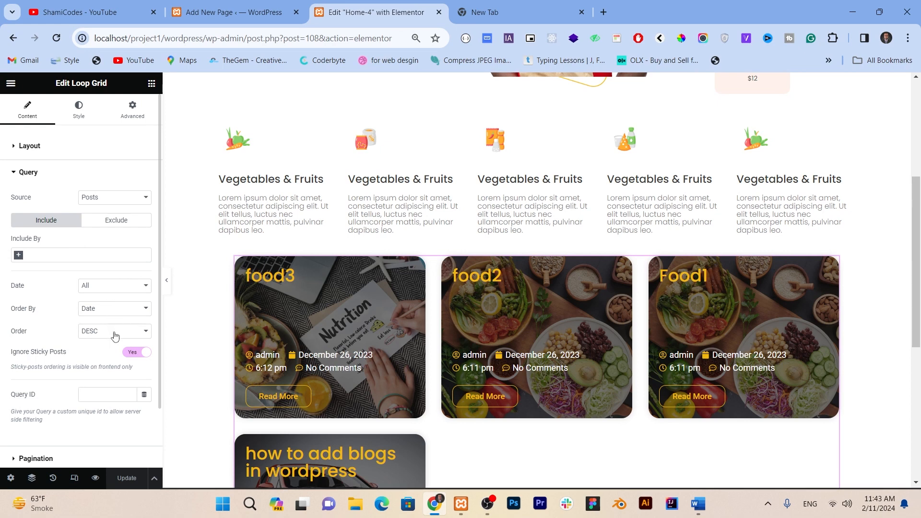
# Step: Examine the Loop Grid's available pagination types without choosing a different one
pyautogui.scroll(-2, 109, 338)
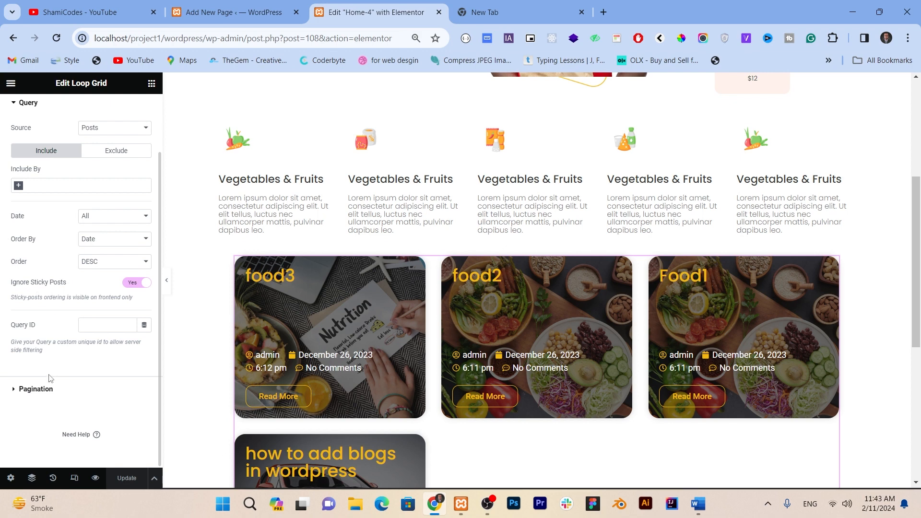
pyautogui.click(47, 389)
pyautogui.click(94, 225)
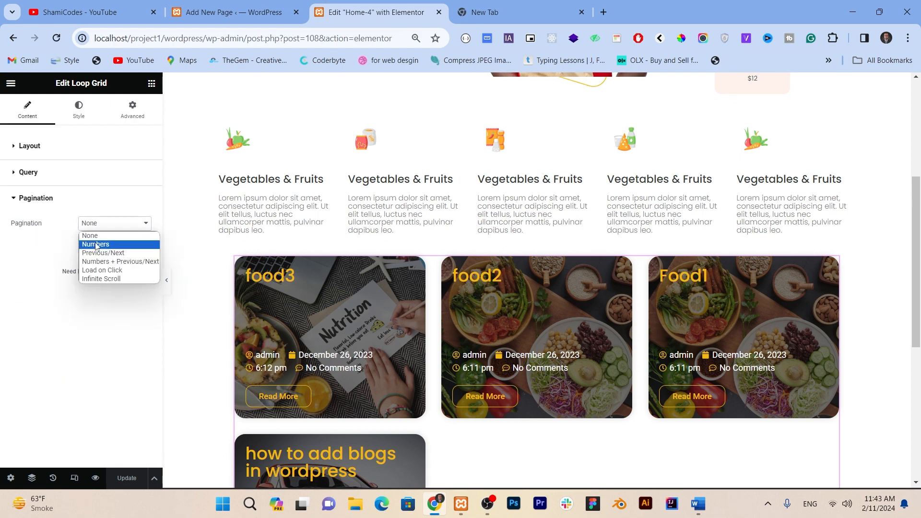
pyautogui.click(64, 254)
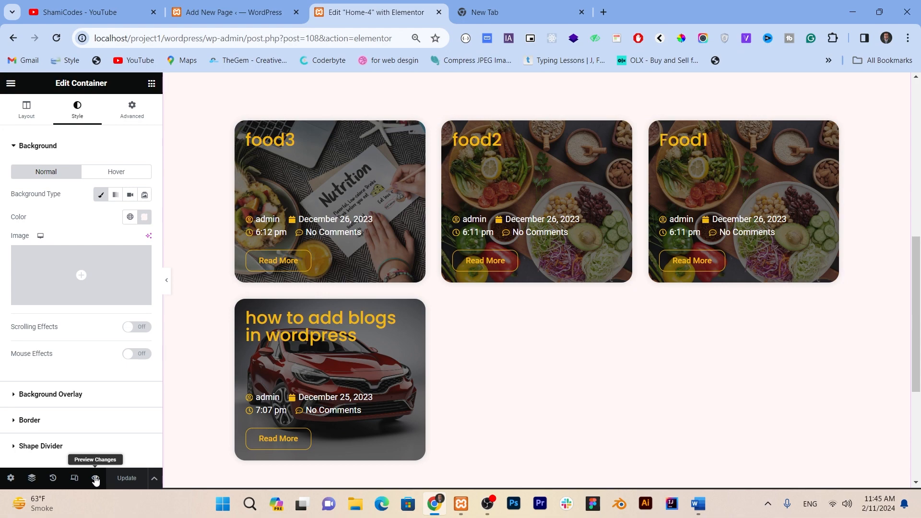
# Step: Preview the Home-4 page, test the food3 card's Read More link, and return to the page preview
pyautogui.click(96, 479)
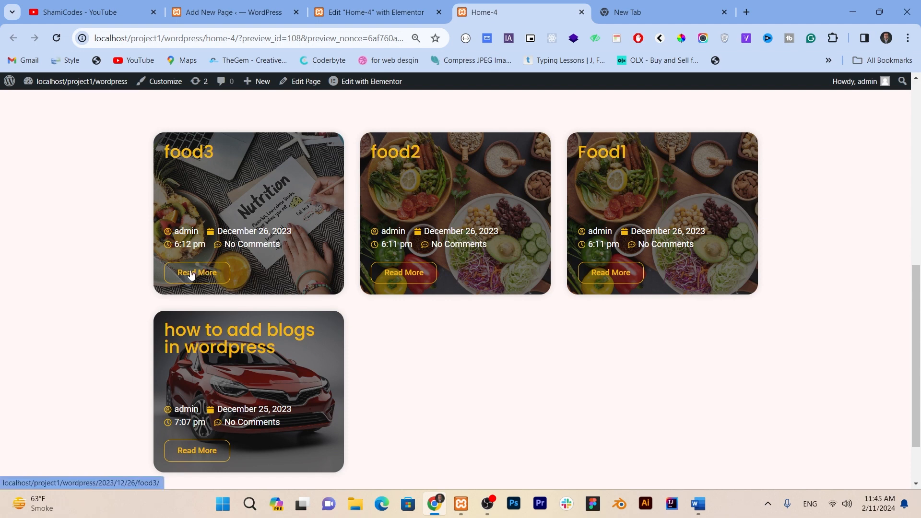
pyautogui.click(201, 273)
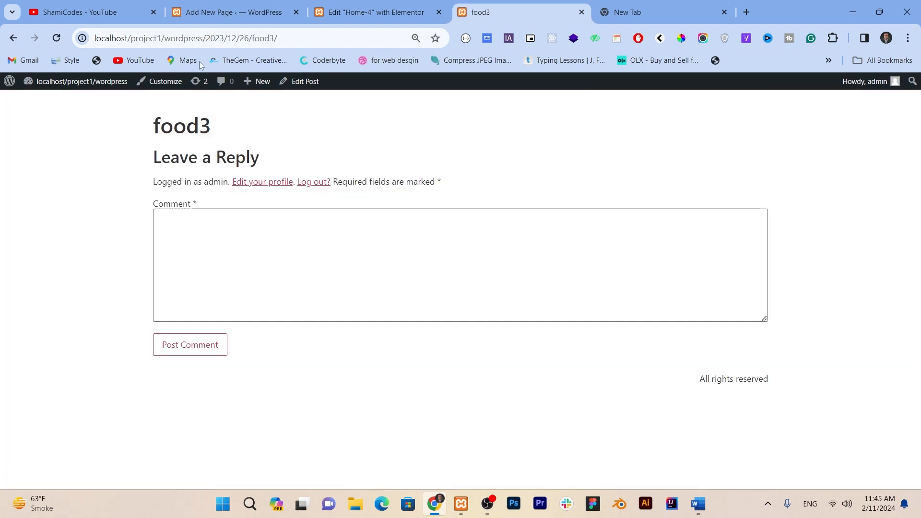
pyautogui.click(13, 39)
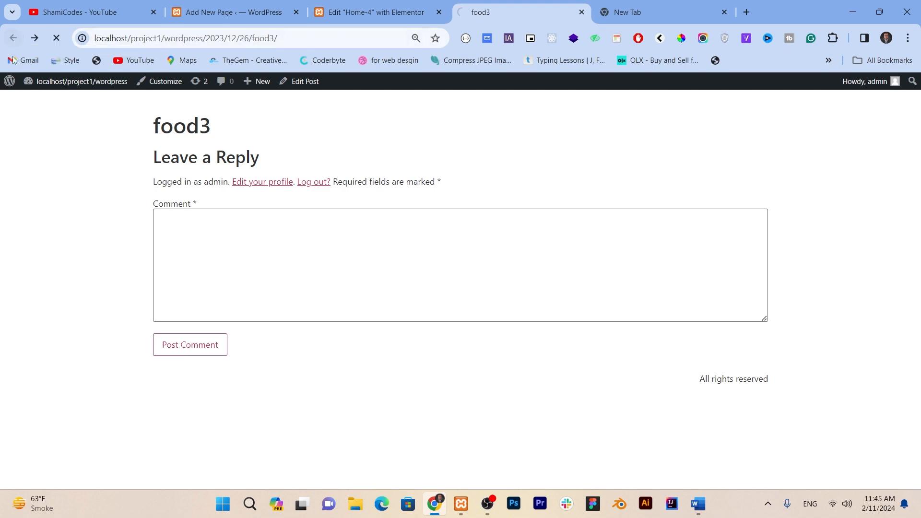